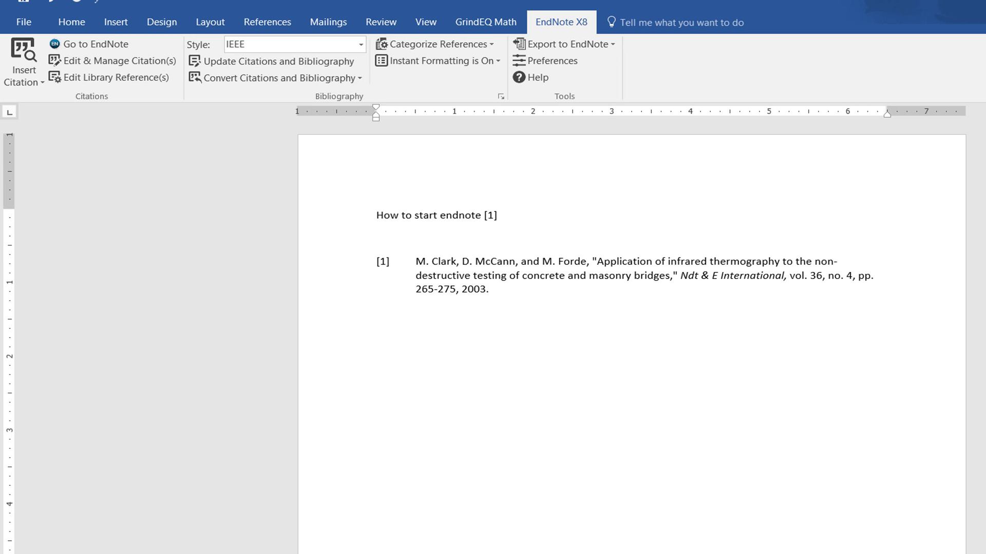
Bring EndNote X8 to the front in place of the Word document.
mouse_move(627, 553)
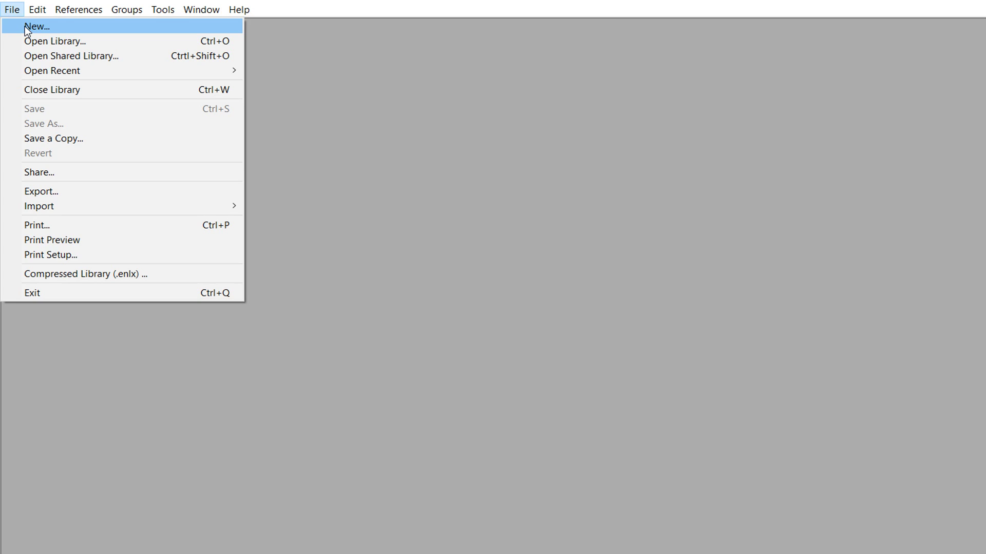
Start a new EndNote reference library, browse the save dialog's folders, then close it unsaved.
click(25, 26)
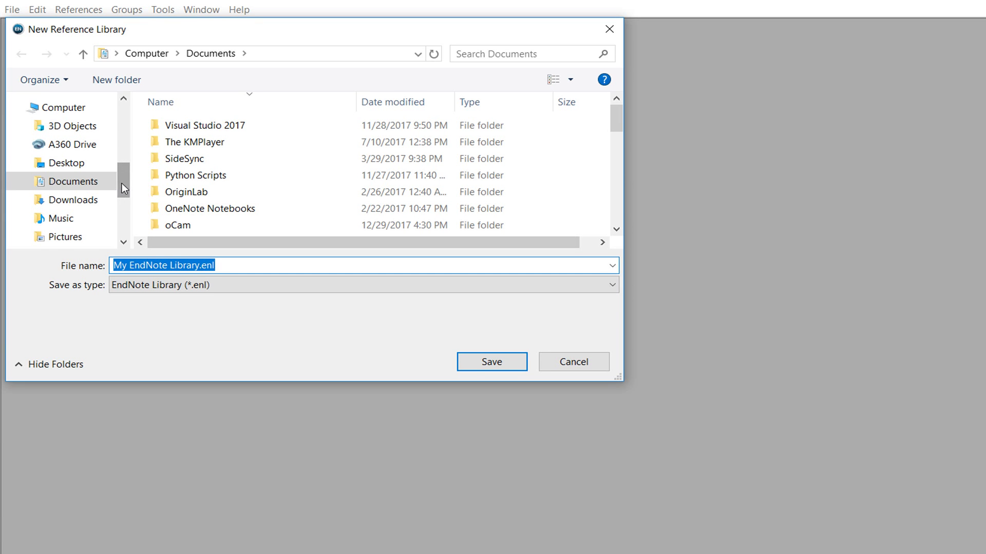
drag(124, 177, 119, 113)
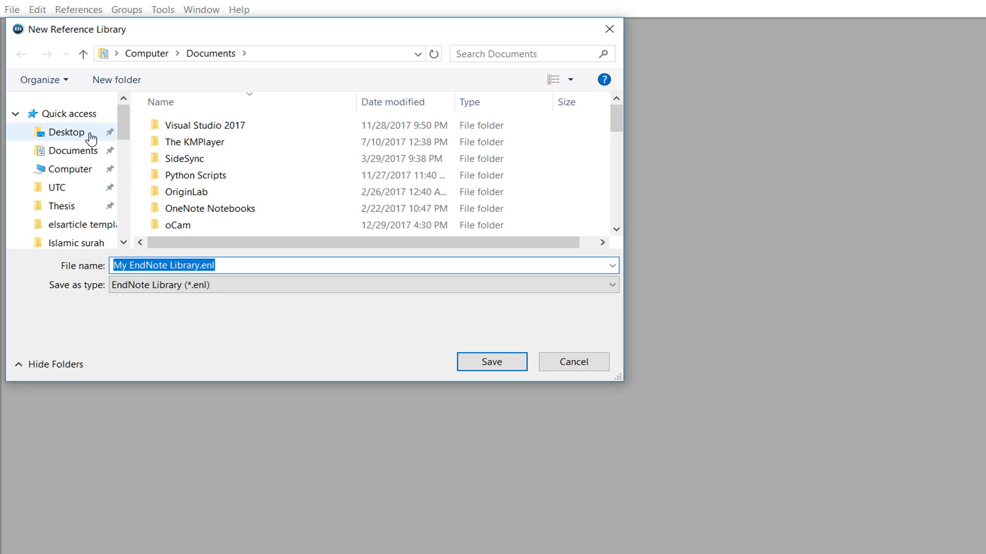
drag(122, 117, 126, 150)
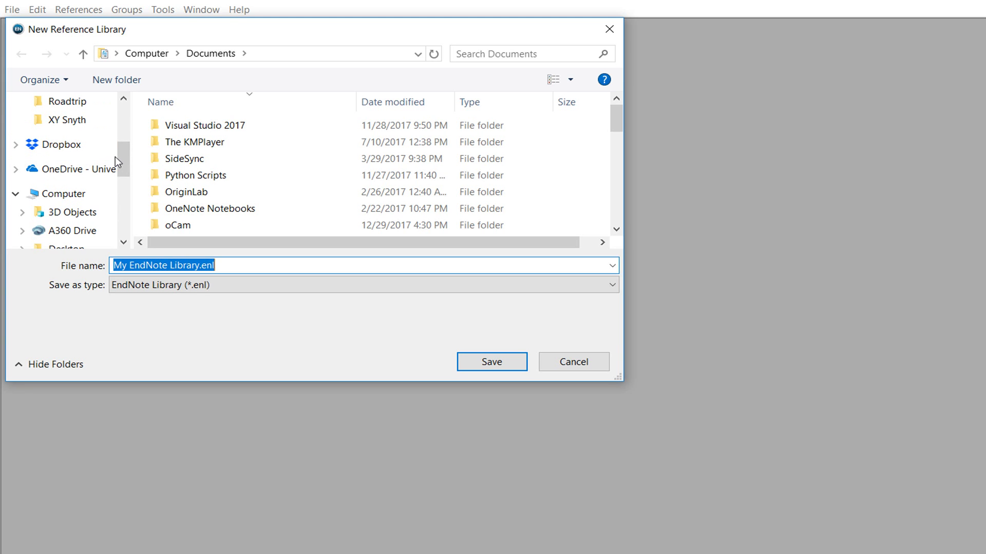
drag(119, 156, 122, 116)
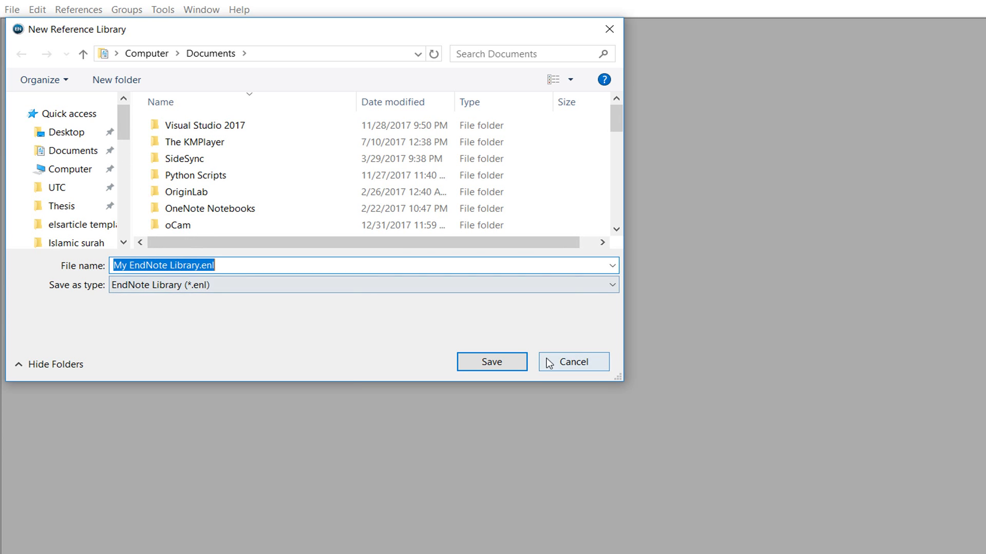
click(610, 29)
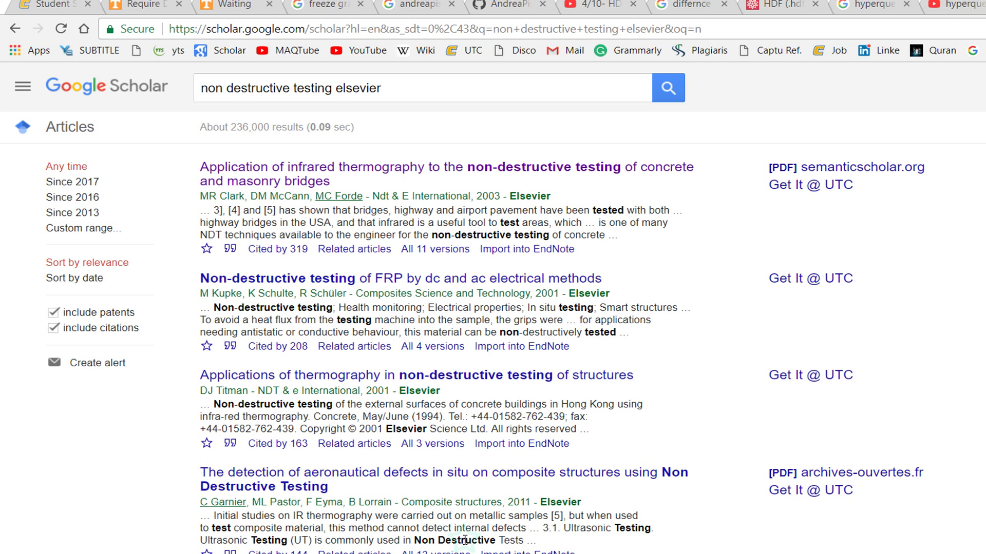
Rerun the 'non destructive testing elsevier' Scholar search and import scholar (3).enw into EndNote.
click(407, 90)
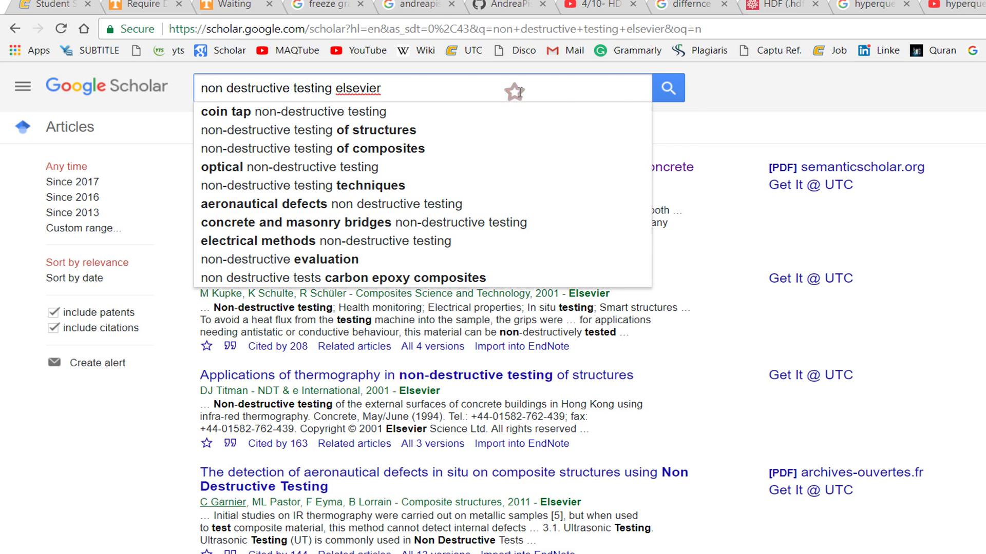
click(675, 88)
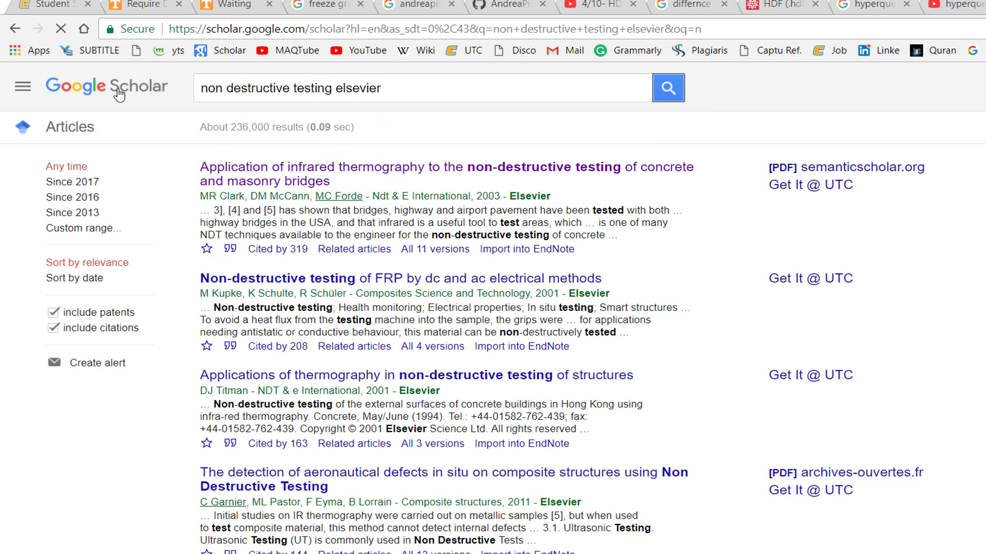
click(673, 88)
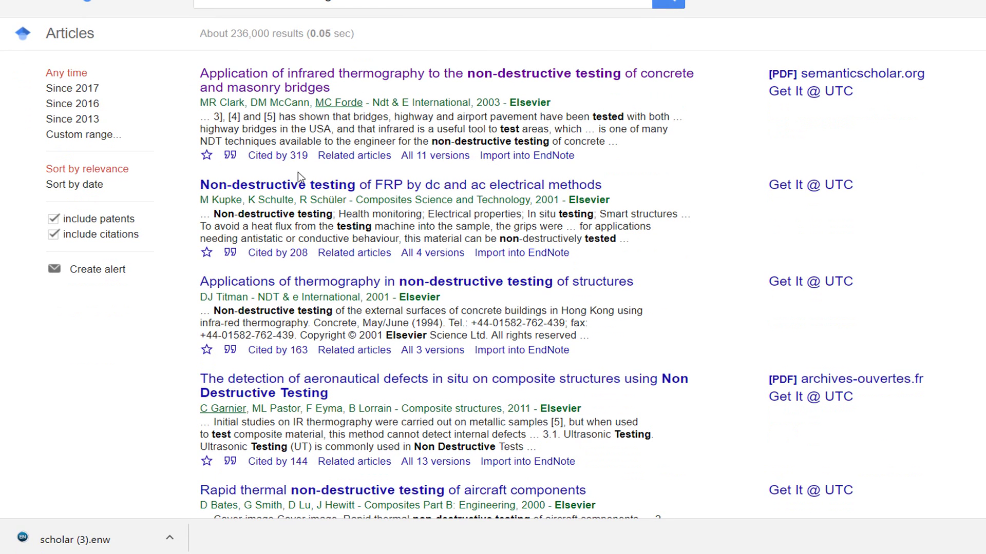
click(106, 543)
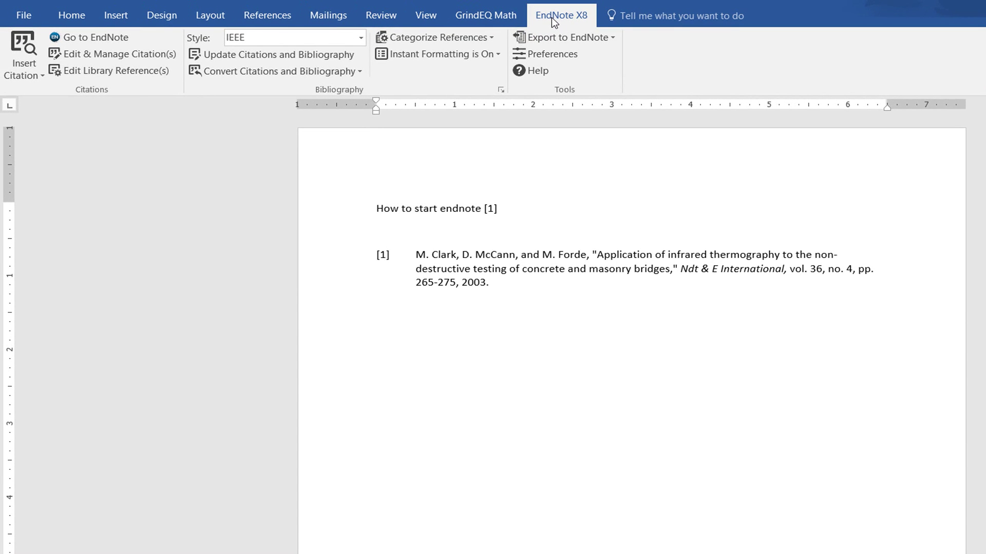
Replace 'How to start endnote' with 'How to install endnot' on the title line.
click(75, 20)
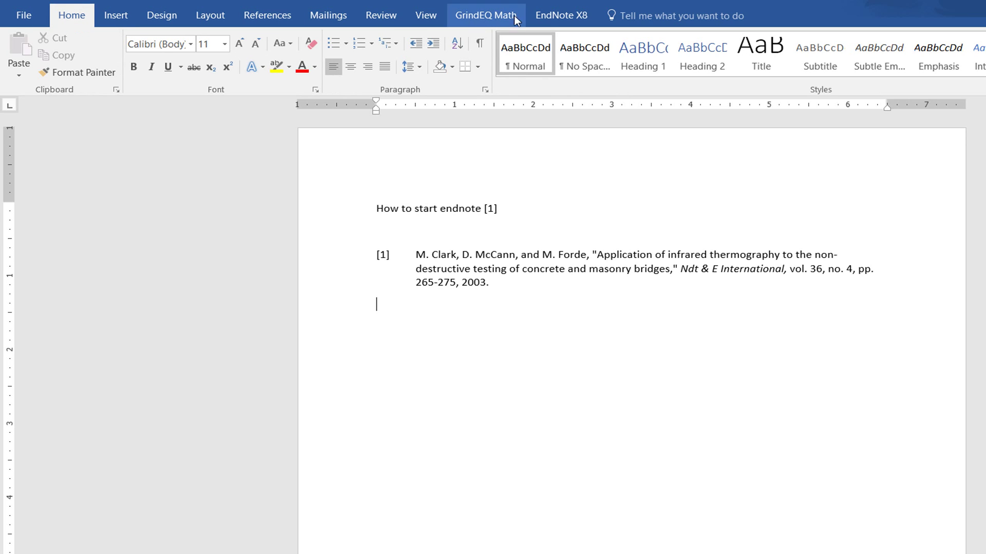
click(546, 17)
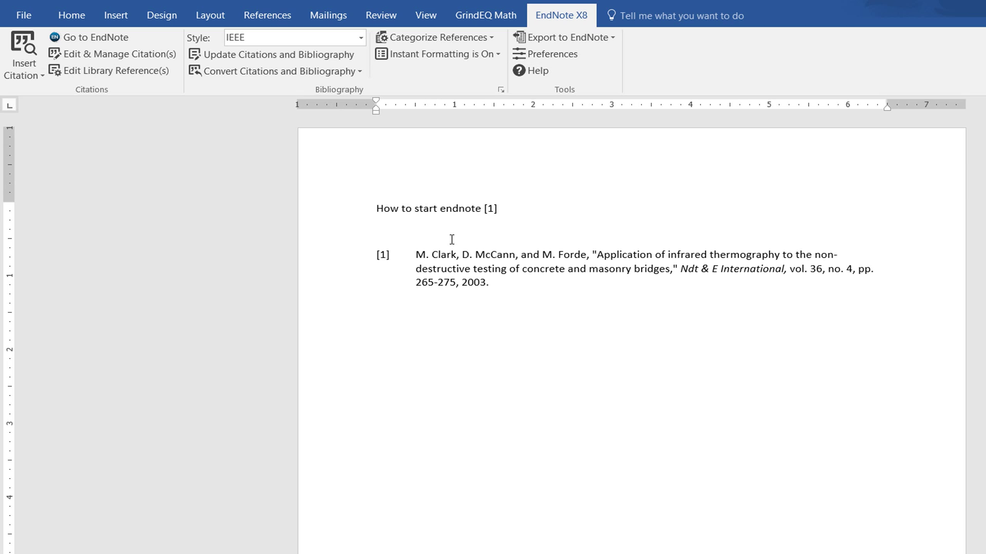
click(524, 206)
drag(483, 208, 363, 214)
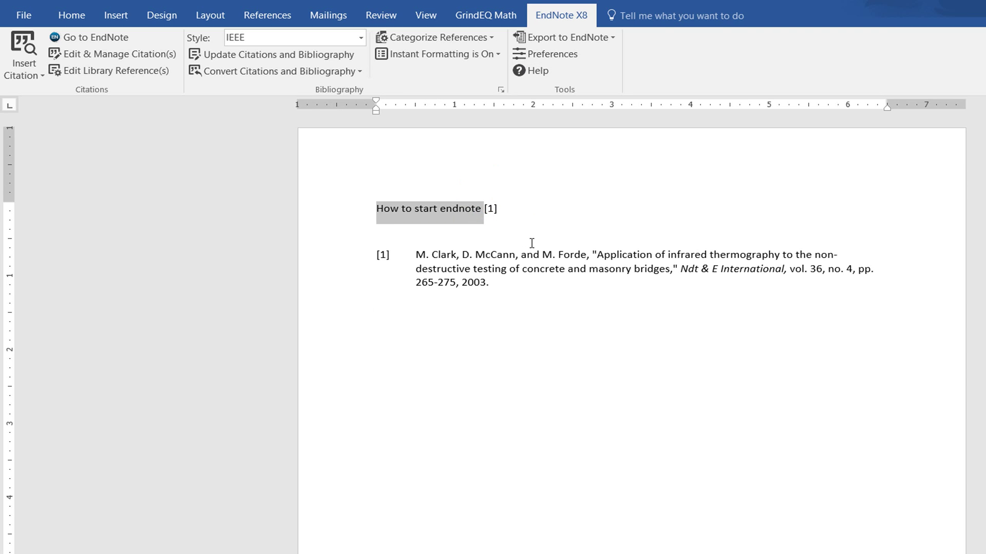
text(How to in)
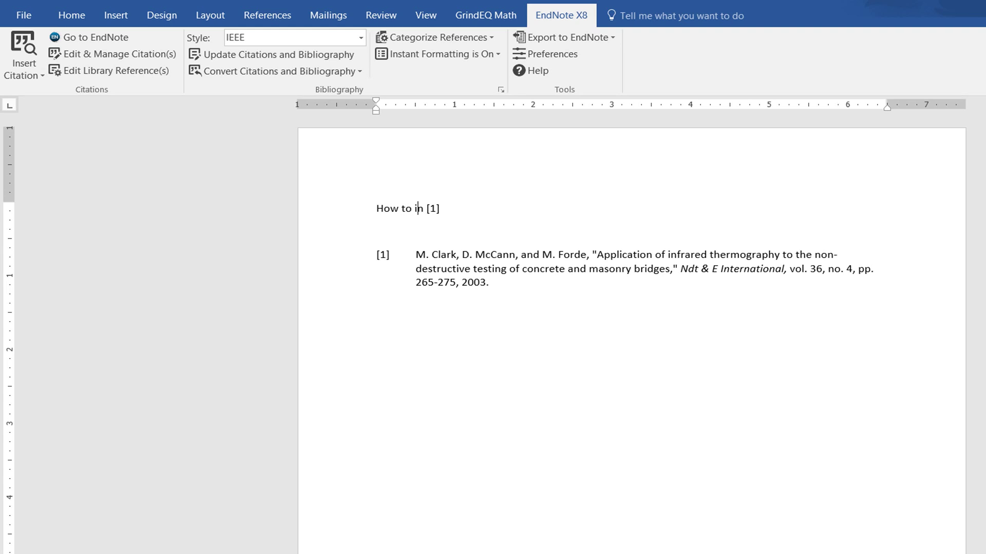
text(stall endnot)
Delete the [1] citation along with its bibliography entry.
click(486, 208)
click(377, 231)
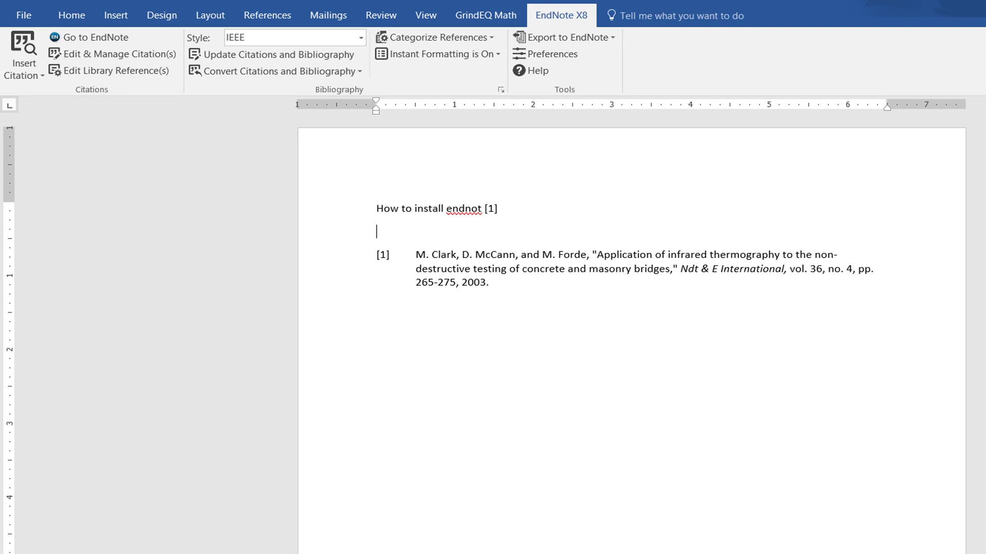
key(BackSpace)
key(BackSpace)
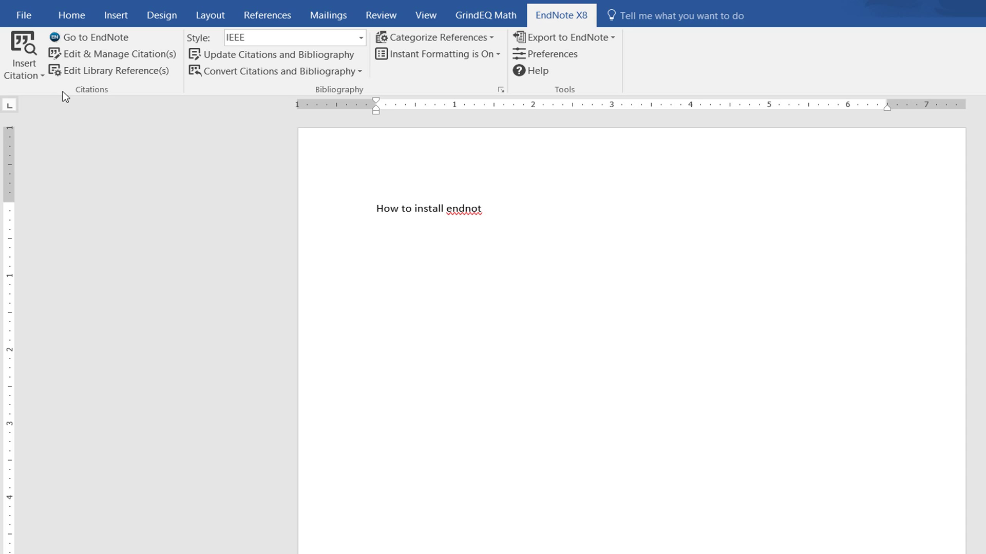
Insert a citation to the second Clark 2003 infrared thermography reference after the title.
click(35, 77)
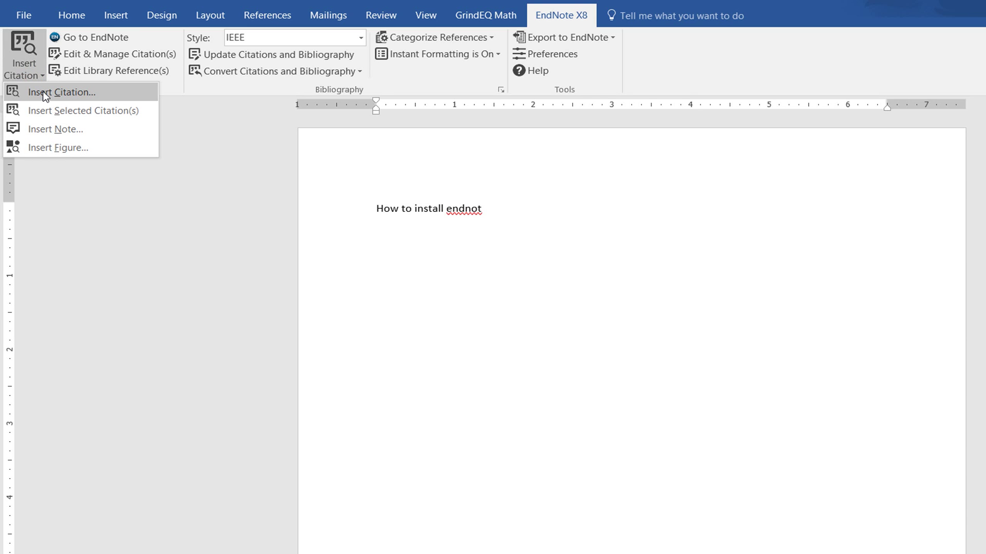
click(46, 94)
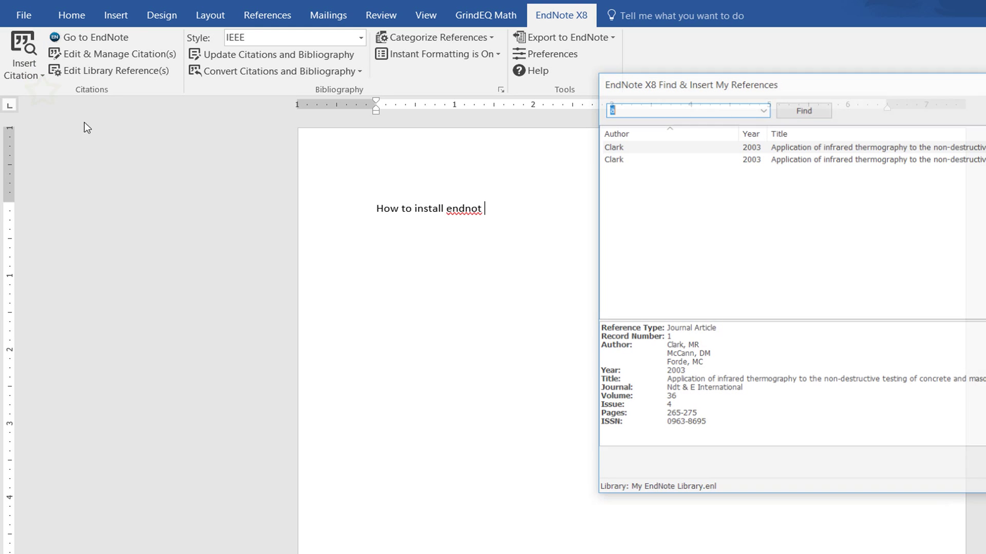
click(635, 159)
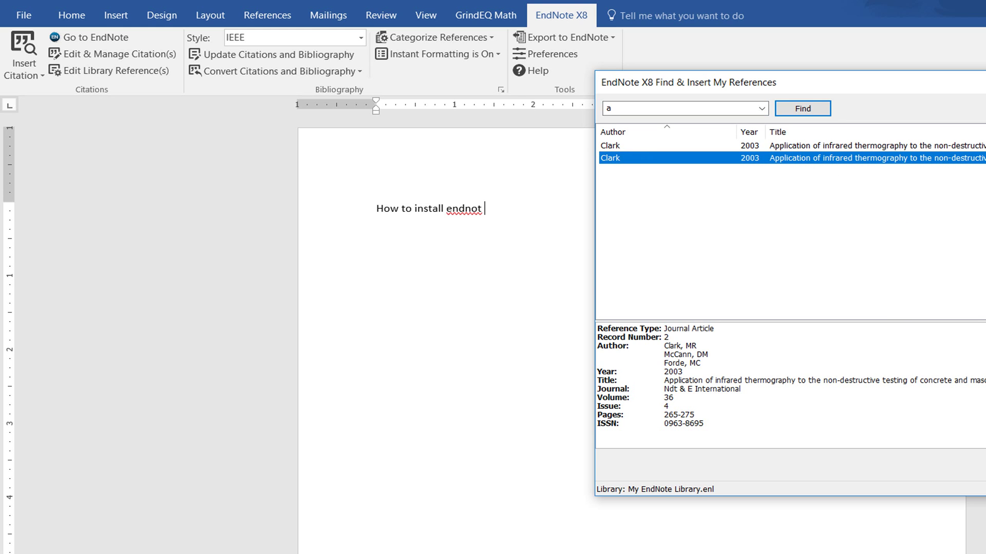
drag(856, 86, 587, 101)
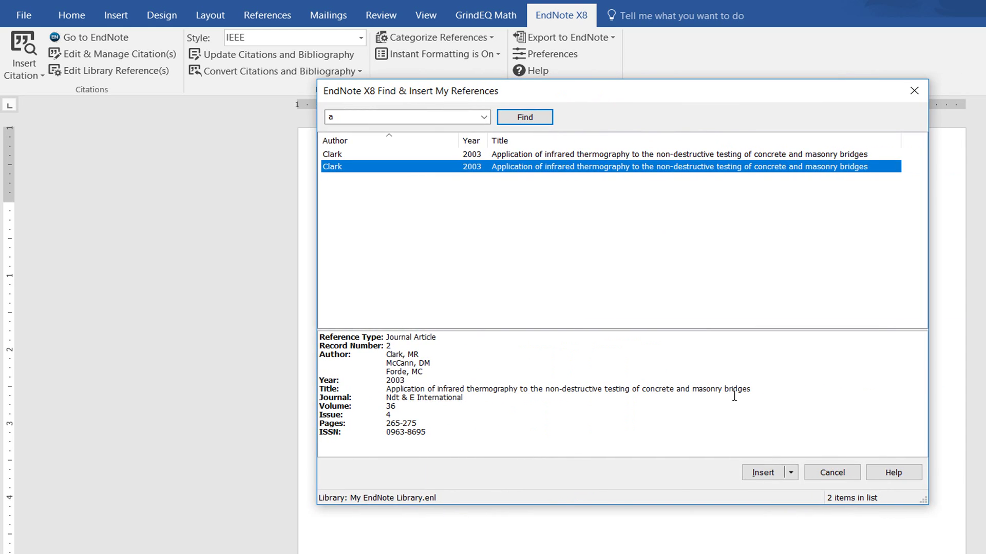
click(764, 468)
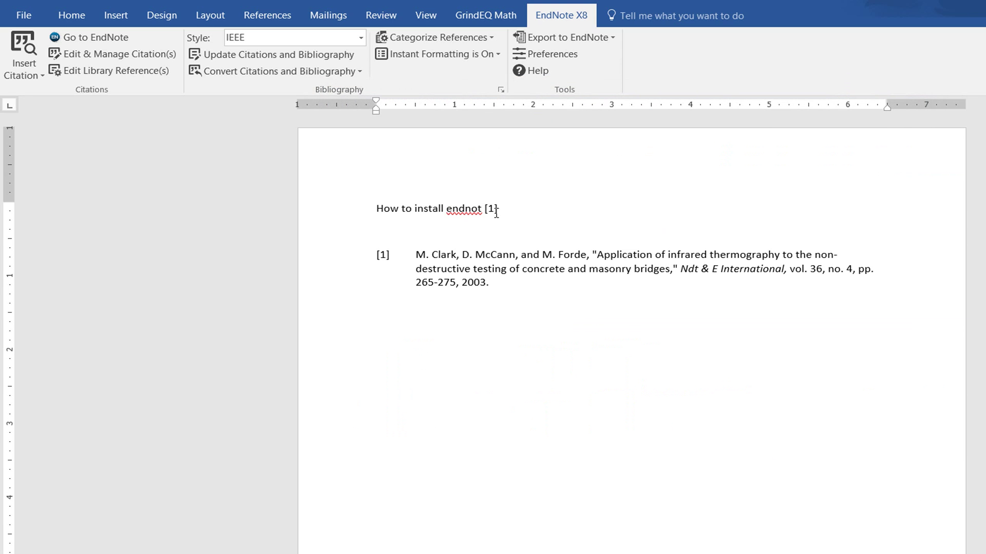
triple_click(489, 284)
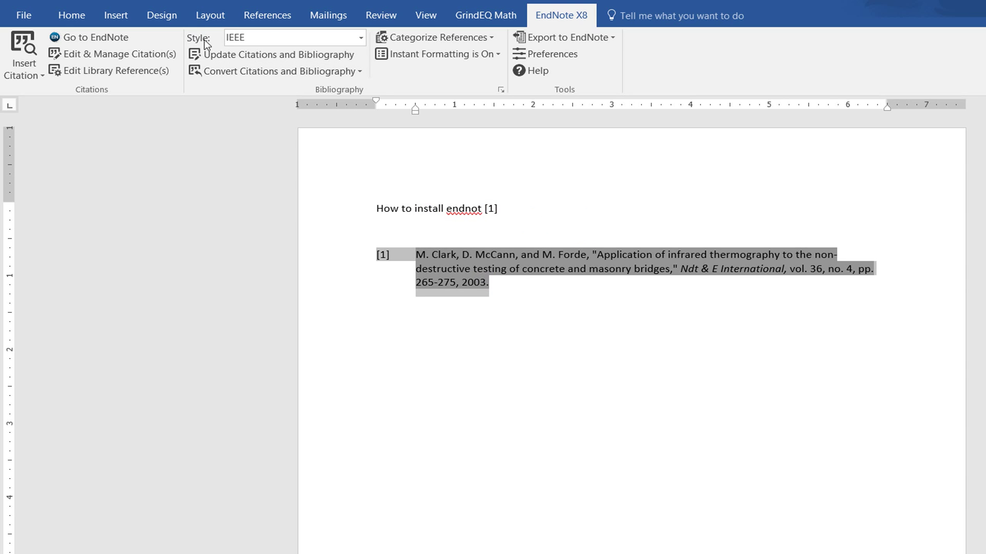
Switch the document's citation style to APA 6th.
click(361, 39)
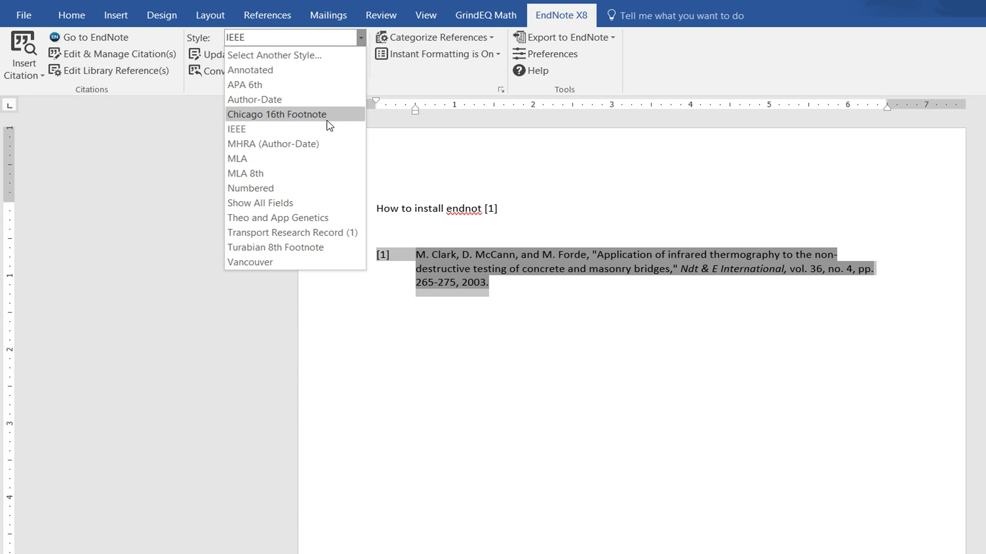
click(301, 85)
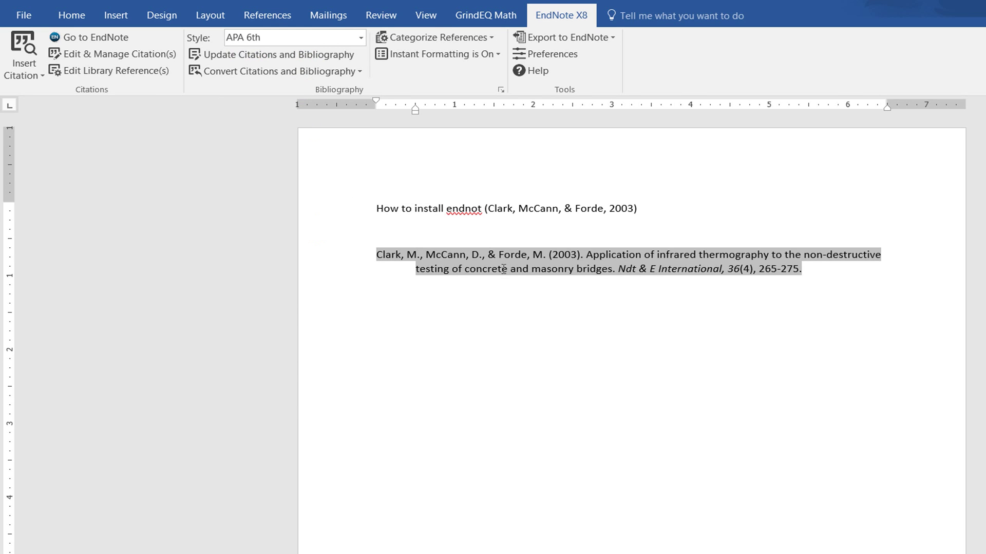
drag(492, 211, 584, 210)
click(610, 207)
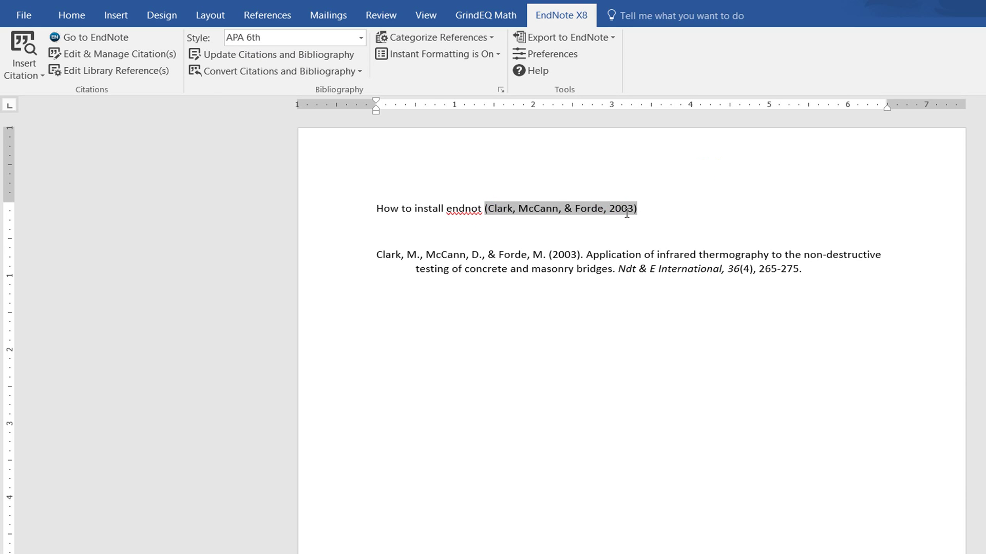
Change the style to MLA, then bring up the complete list of EndNote styles.
click(359, 38)
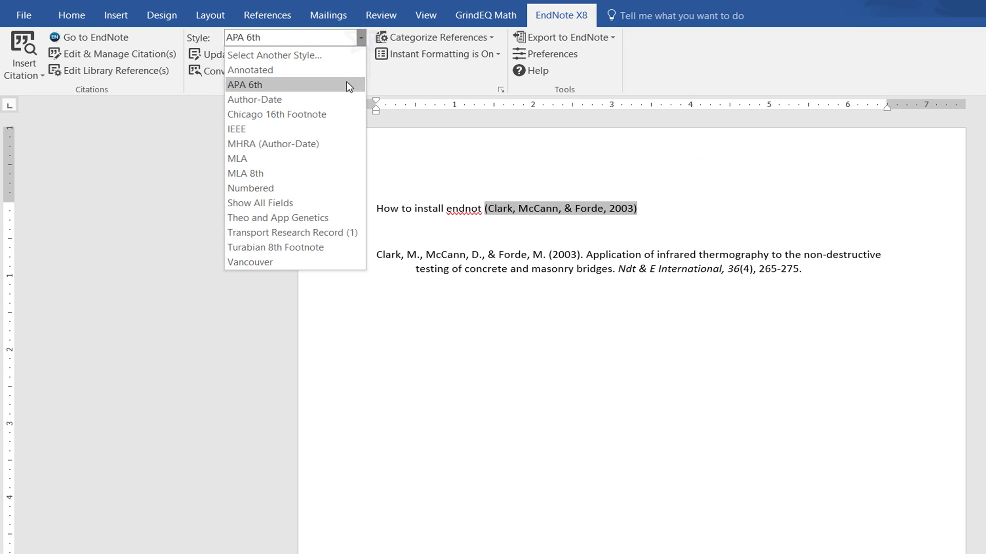
click(315, 159)
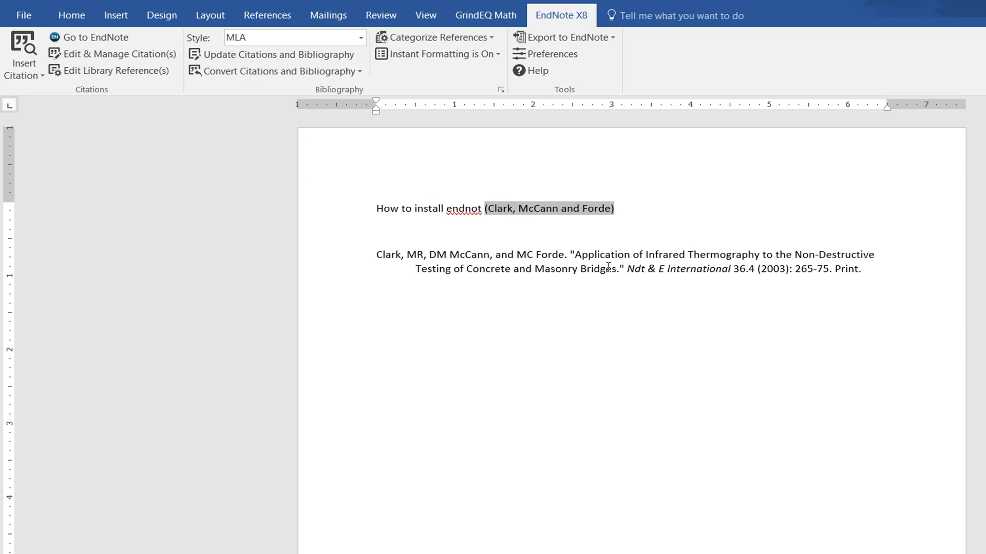
click(361, 37)
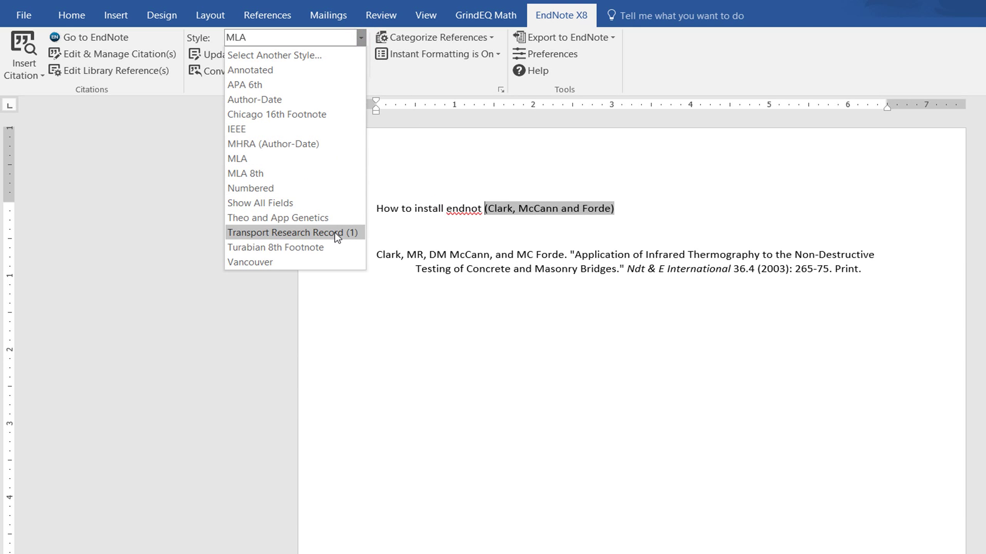
click(285, 55)
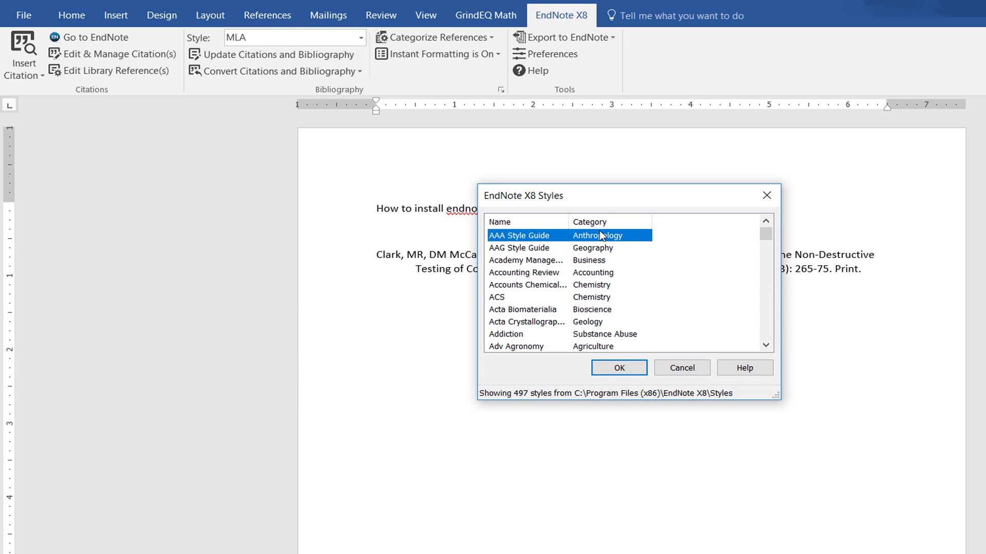
Scroll through the 497-style catalogue and close it, keeping MLA.
scroll(588, 245, down, 6)
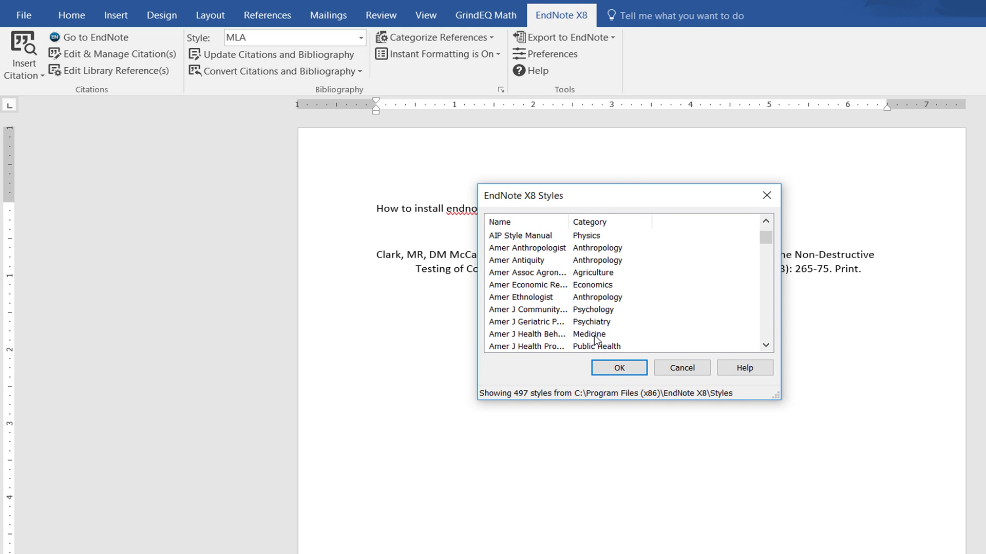
scroll(594, 334, down, 2)
scroll(598, 336, down, 20)
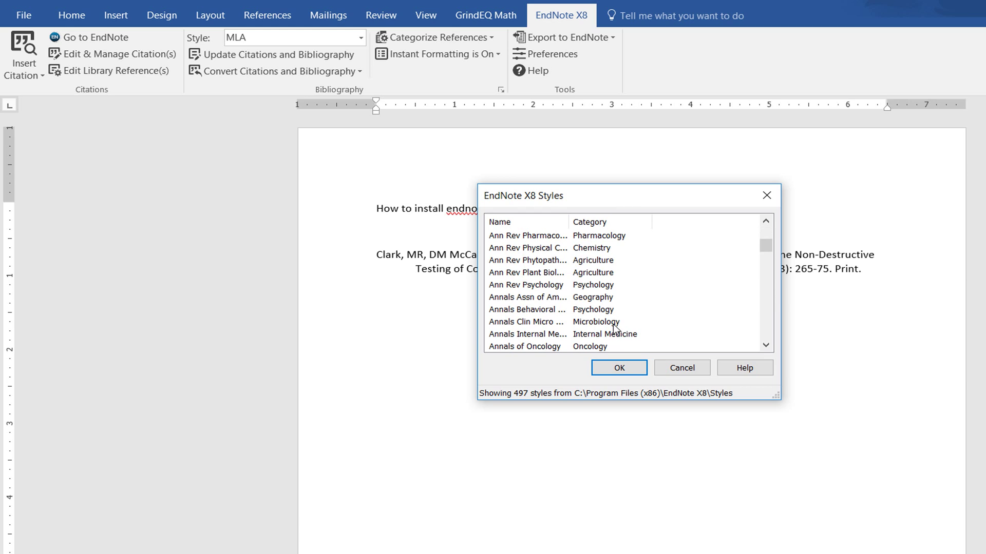
scroll(623, 326, down, 20)
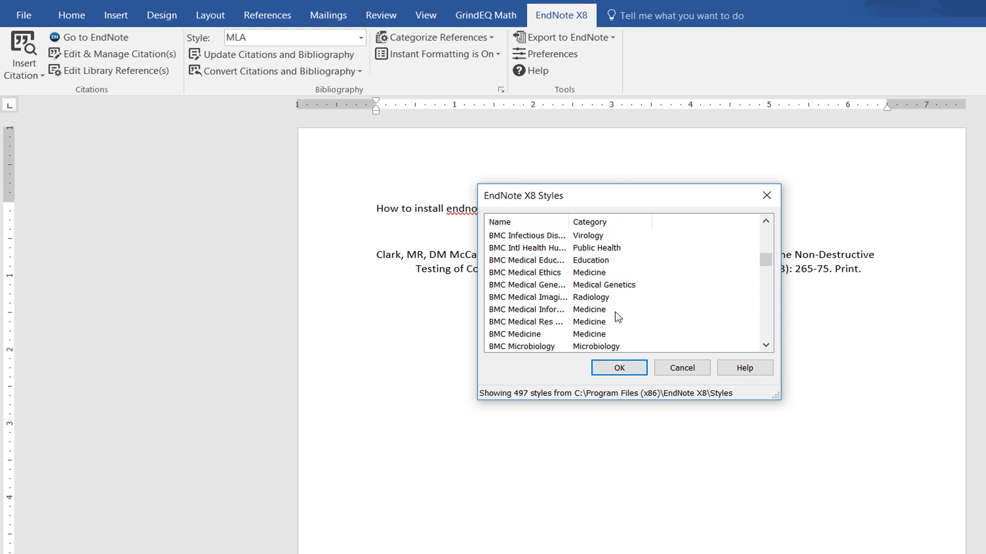
drag(763, 267, 758, 218)
click(764, 196)
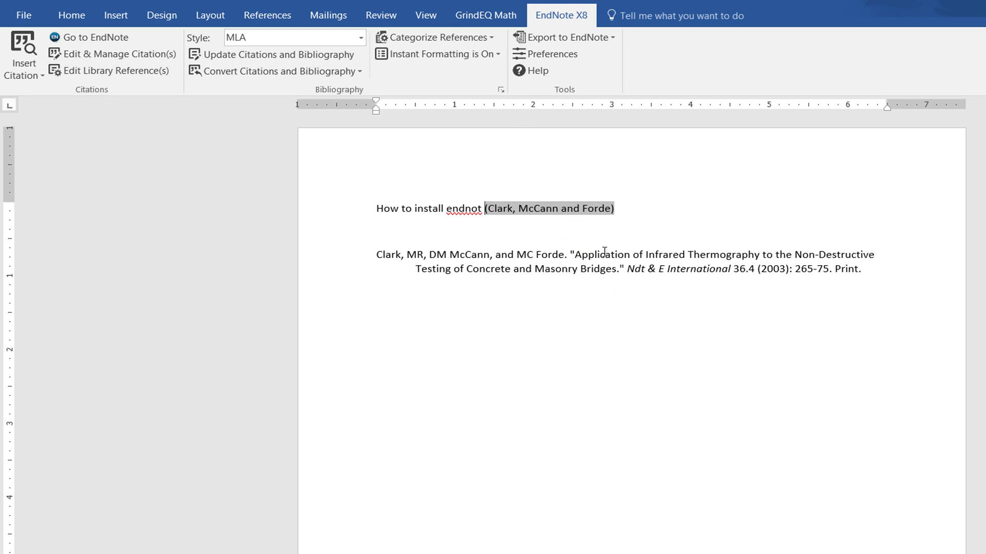
Open the Clark, 2003 reference for editing via Edit & Manage Citation(s).
click(558, 208)
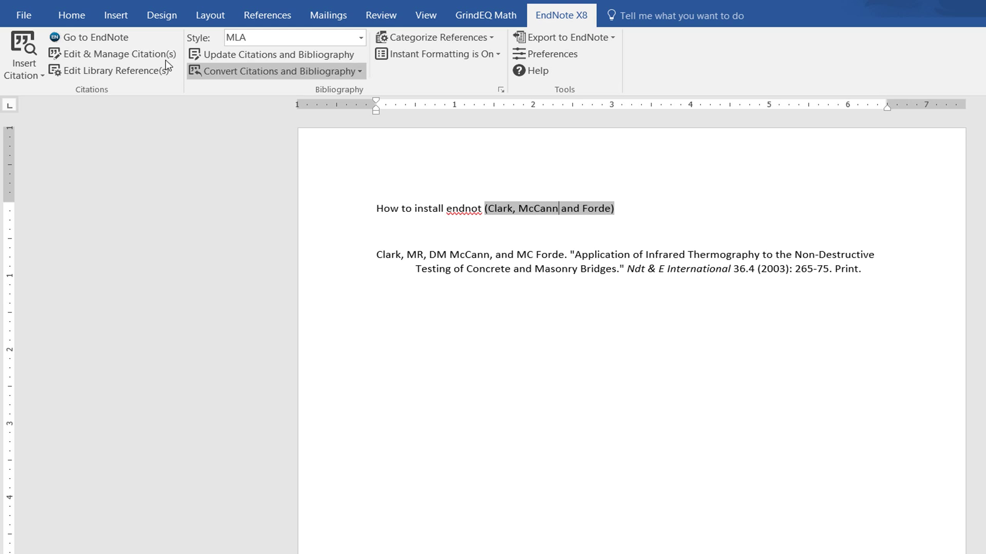
click(127, 55)
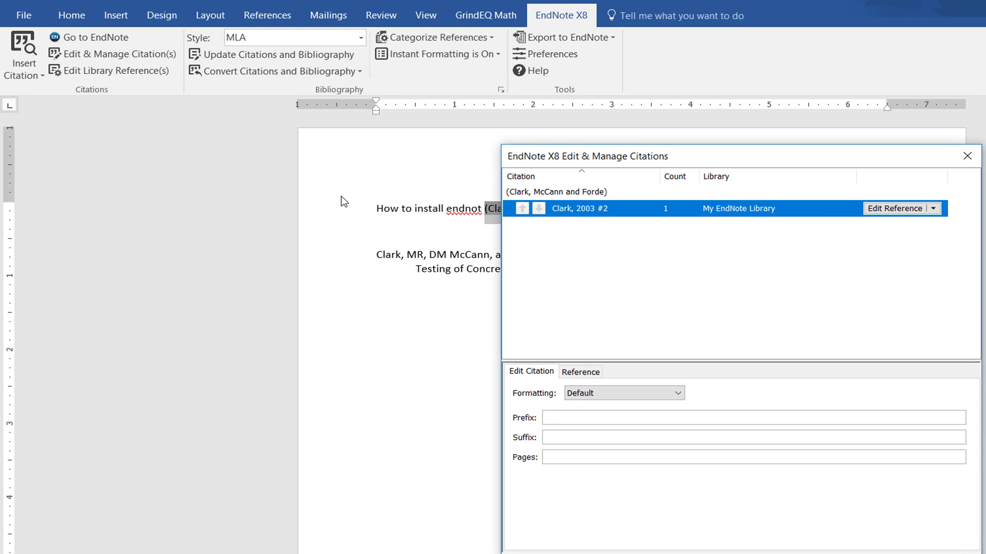
click(881, 209)
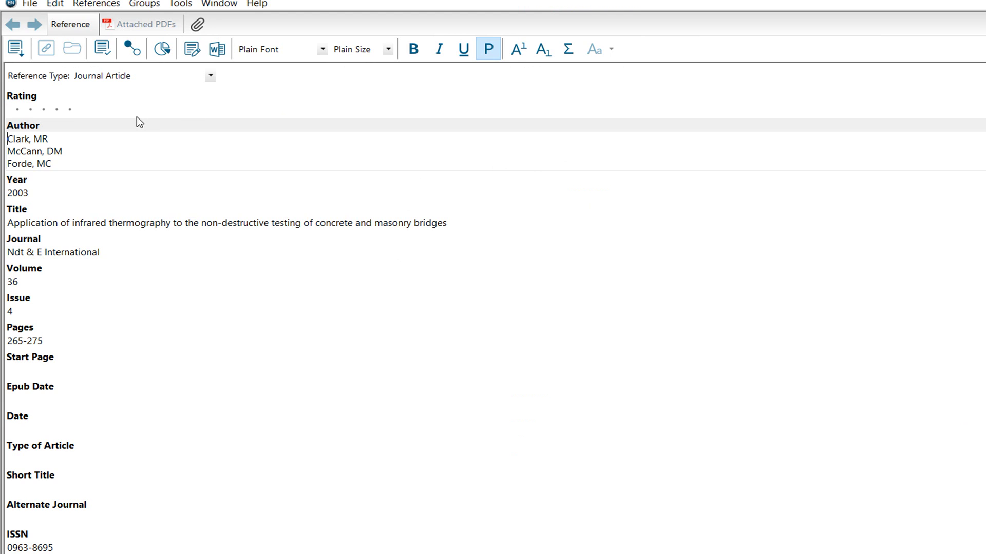
Replace the first author with a new name and change the year to 2005.
triple_click(46, 139)
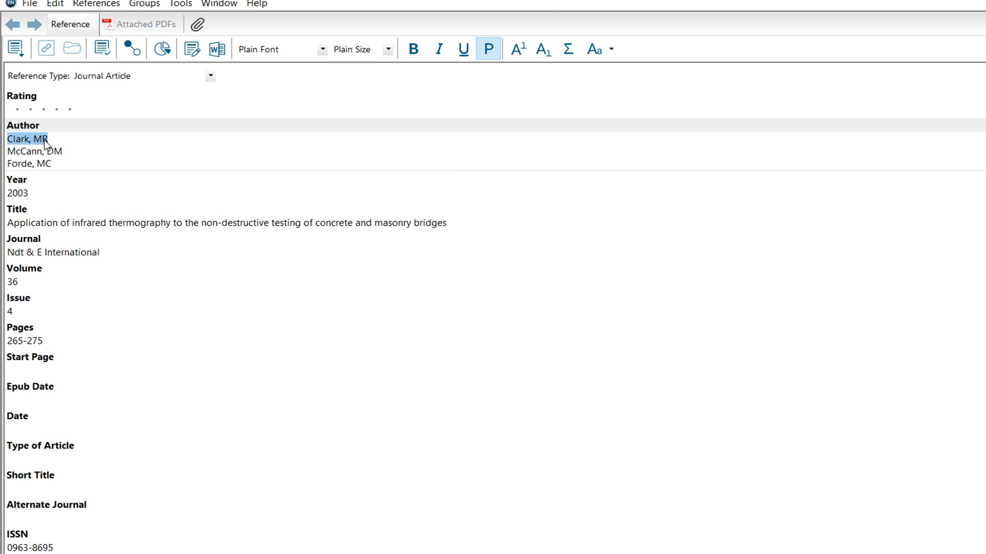
text(Qu)
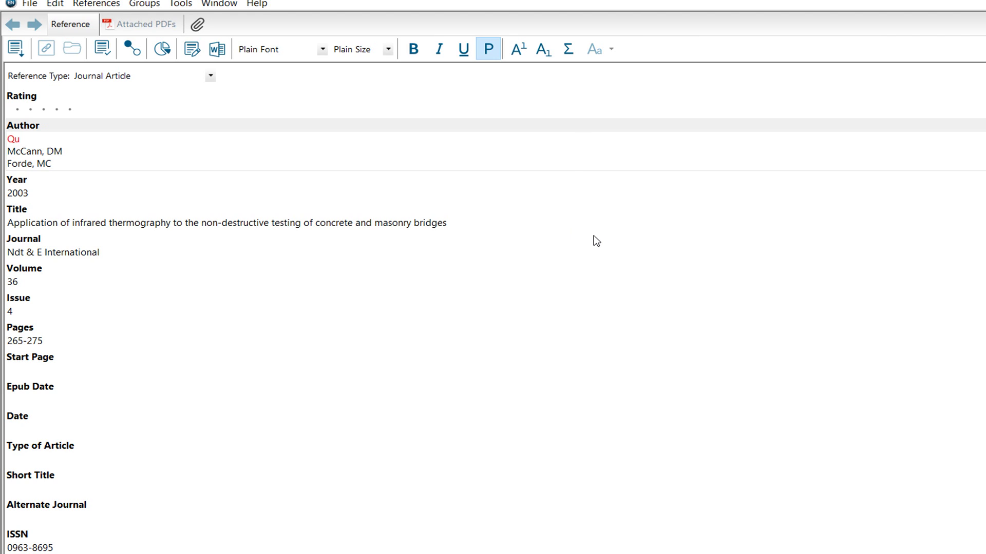
text(, Maq)
drag(32, 193, 14, 193)
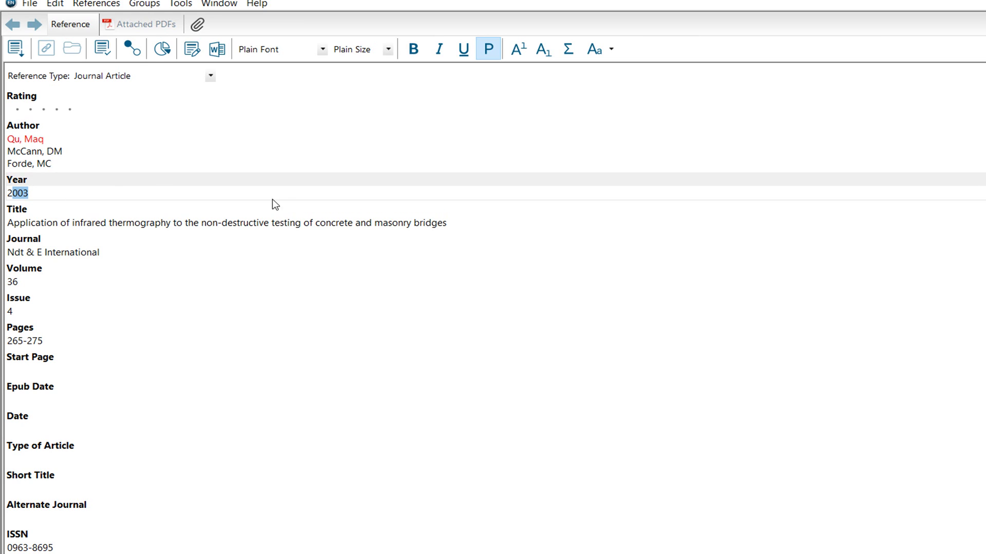
text(0)
Move down through the Title, Volume, Issue, Pages and ISSN fields to the empty URL field.
key(Tab)
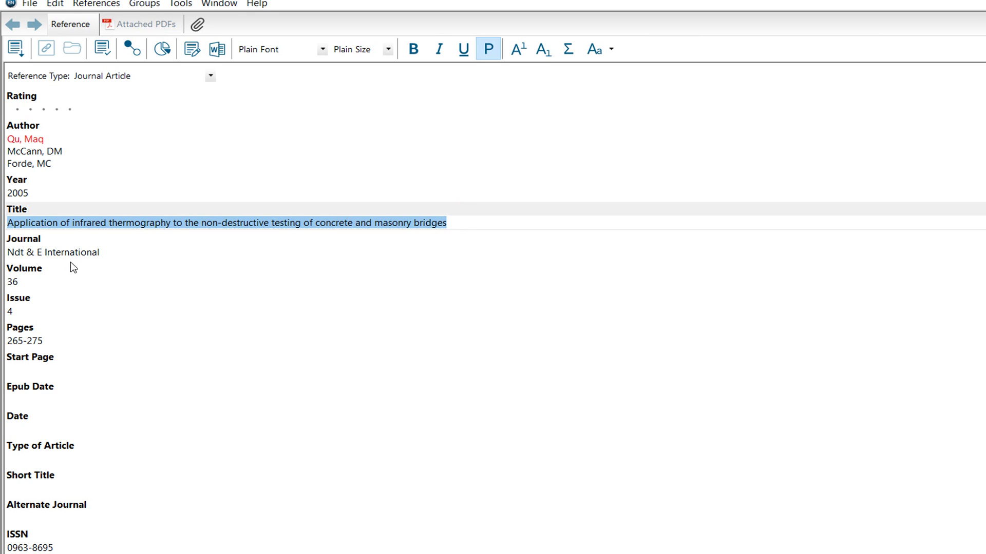
key(Tab)
click(30, 286)
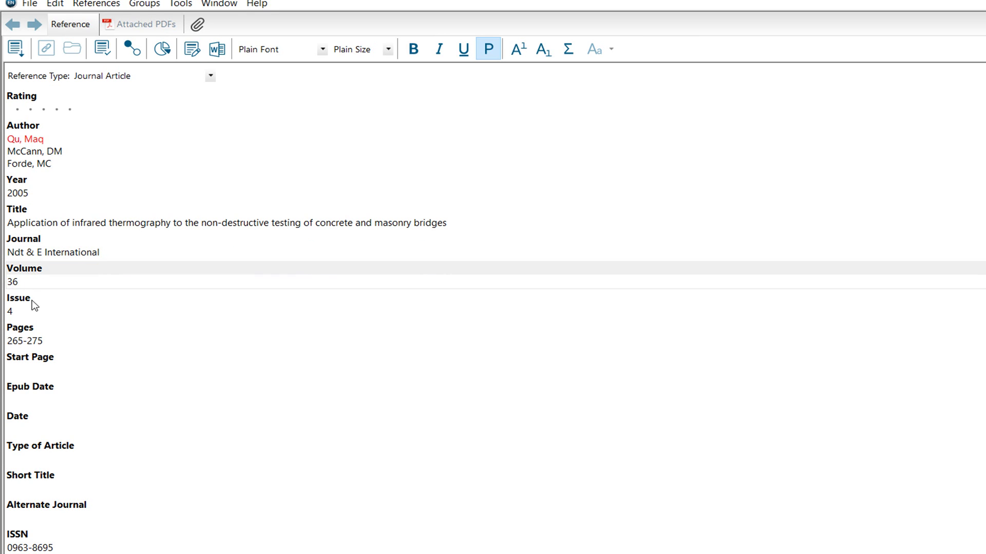
click(28, 312)
key(Tab)
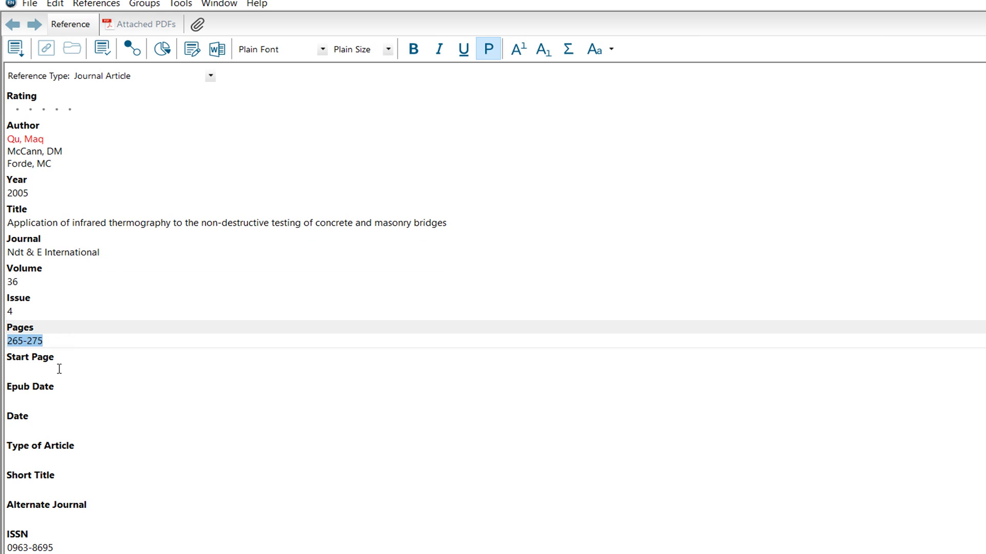
scroll(98, 408, down, 1)
scroll(87, 441, down, 1)
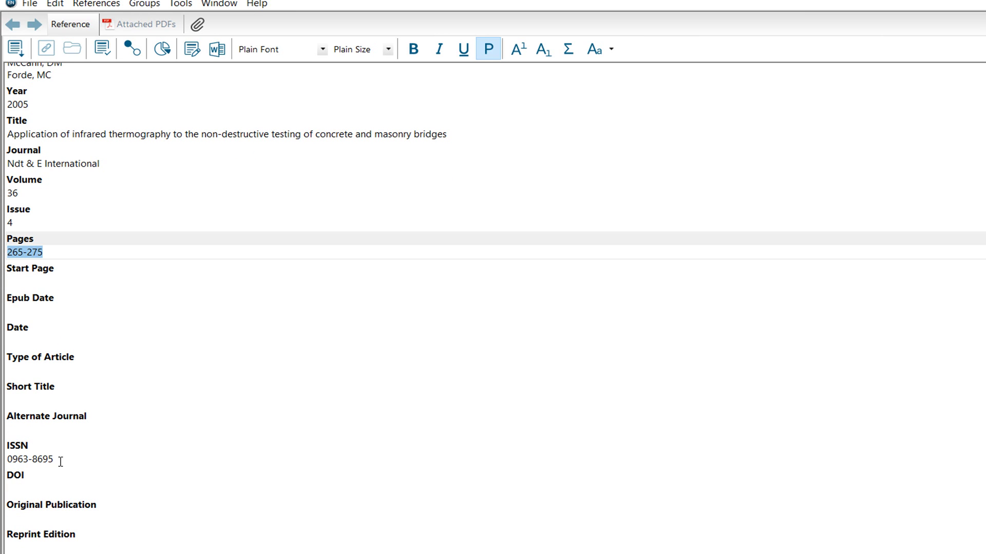
double_click(61, 461)
scroll(38, 469, down, 4)
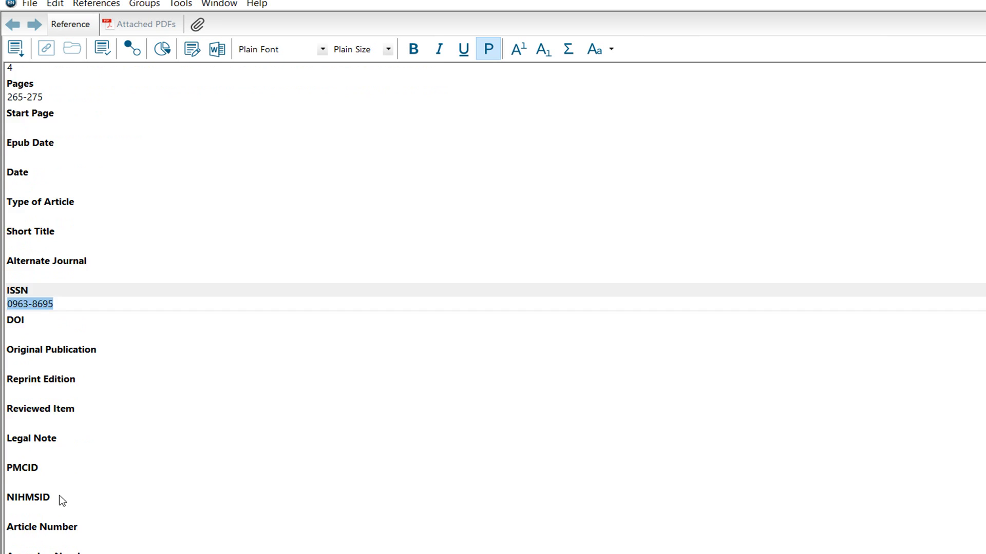
scroll(62, 500, down, 8)
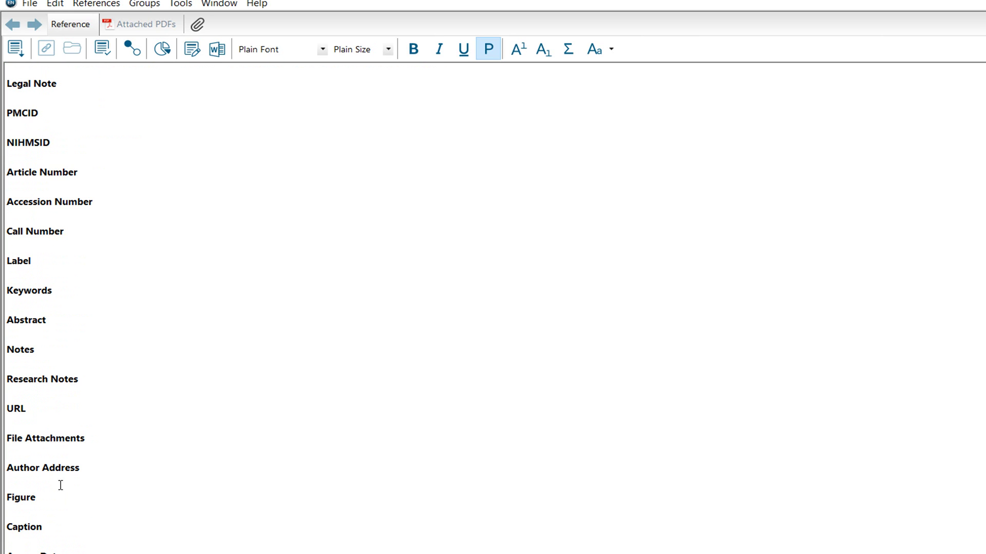
click(17, 419)
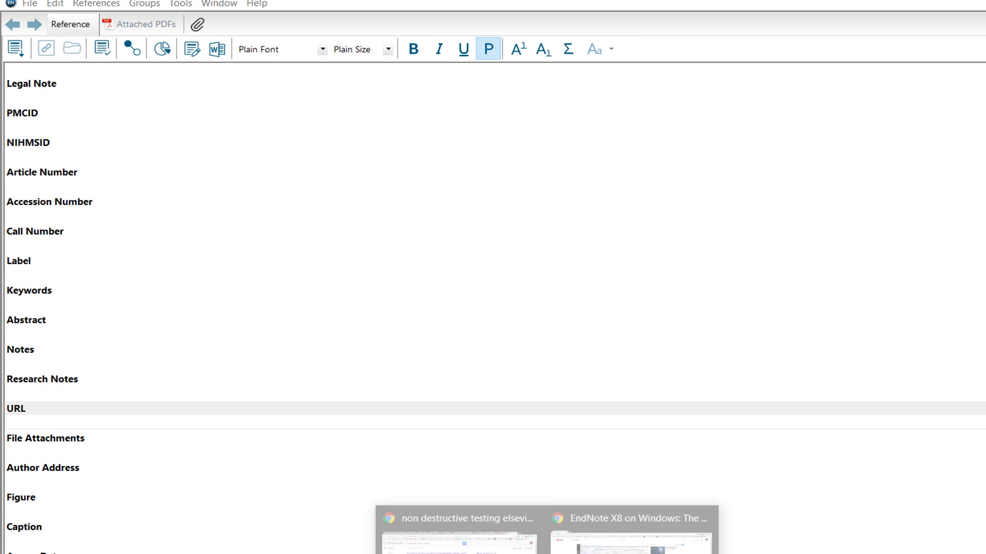
Copy the Google Scholar results-page URL from Chrome's address bar.
click(460, 539)
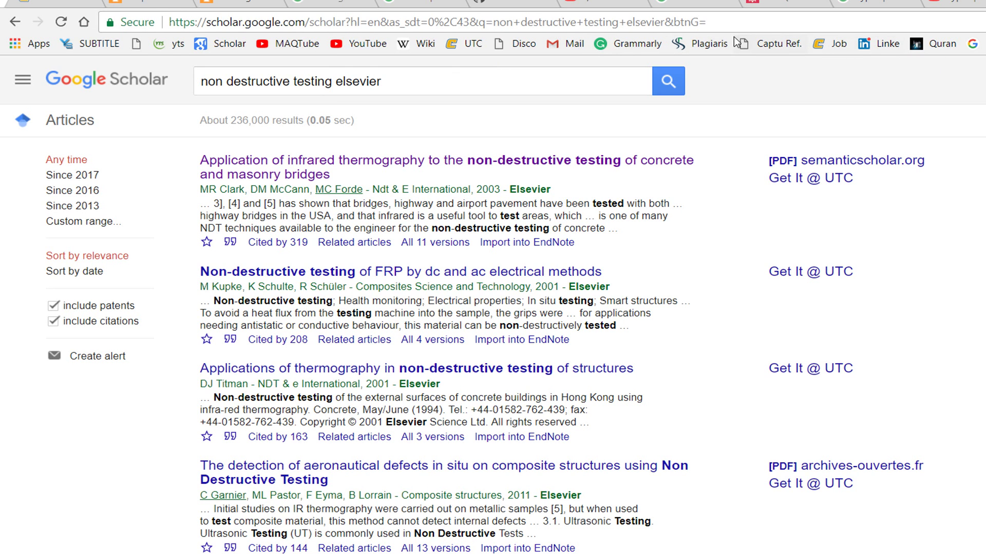
drag(718, 23, 169, 23)
right_click(177, 22)
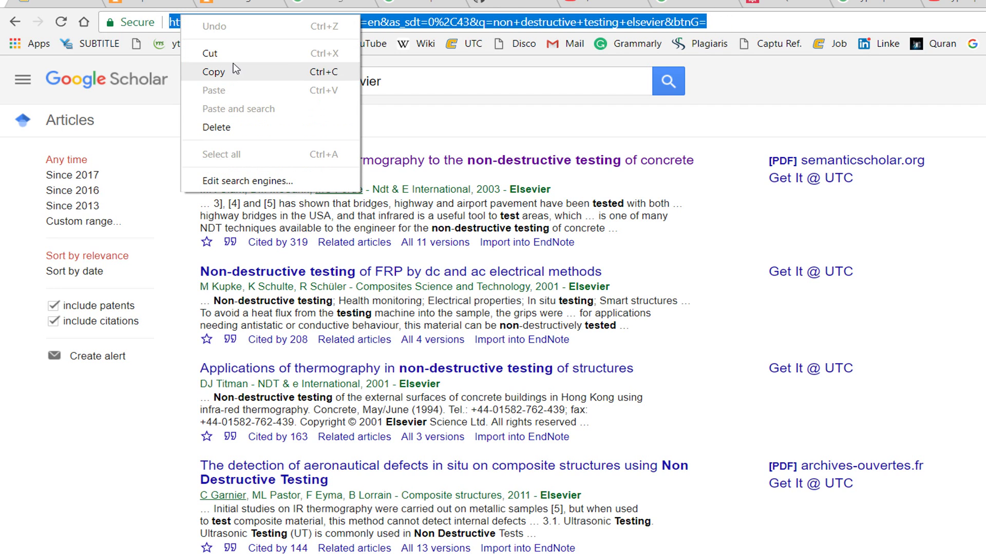
click(210, 71)
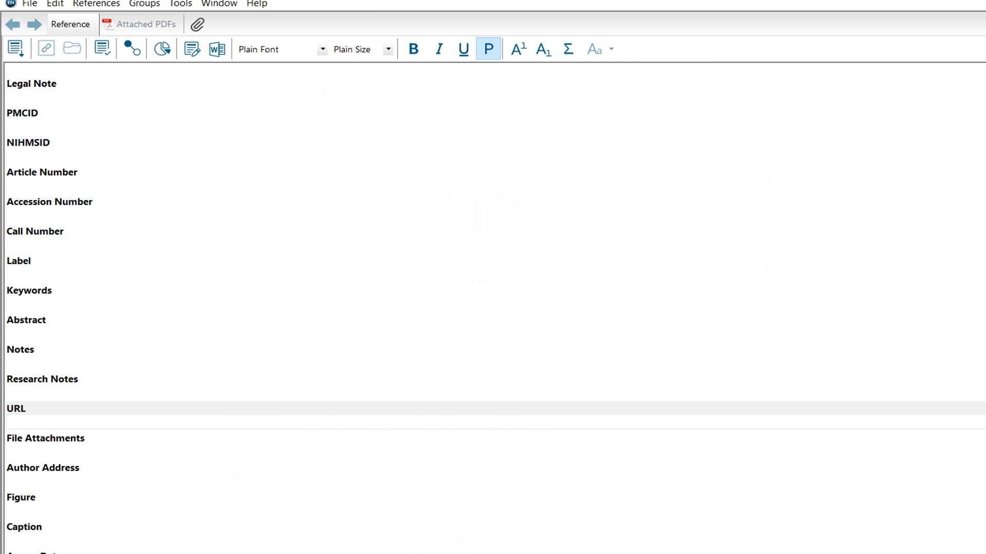
Paste the Google Scholar search address into the URL field and start a File Attachments link.
right_click(41, 420)
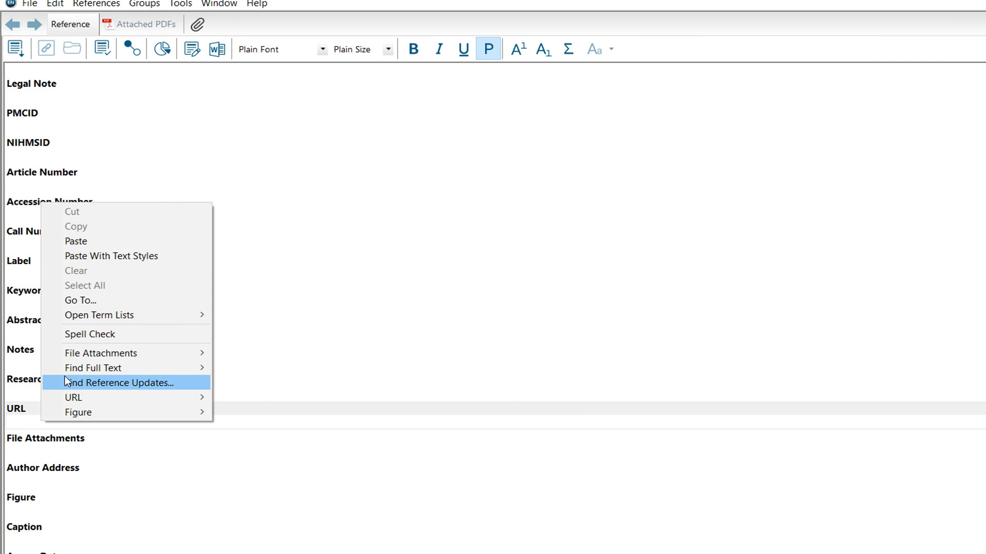
click(81, 242)
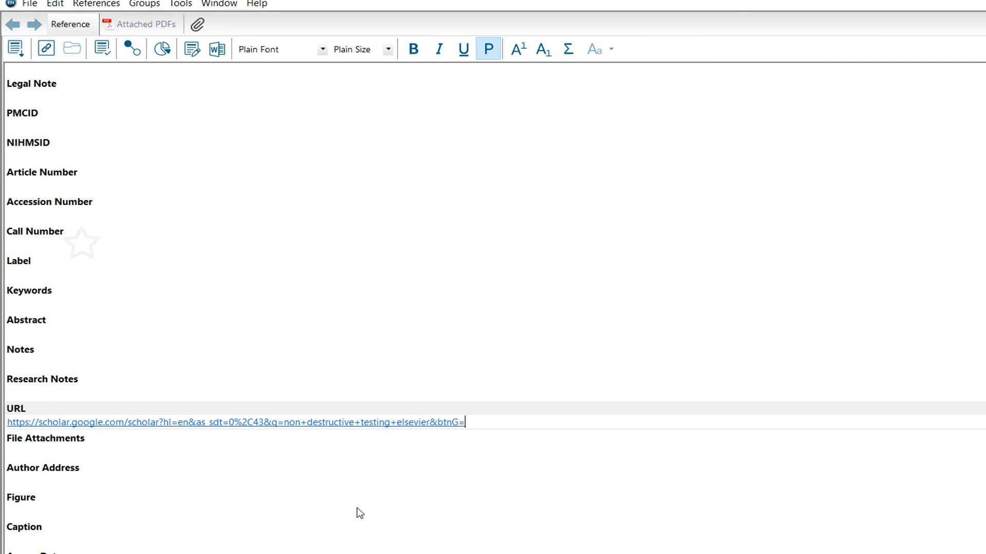
scroll(234, 475, down, 1)
click(35, 426)
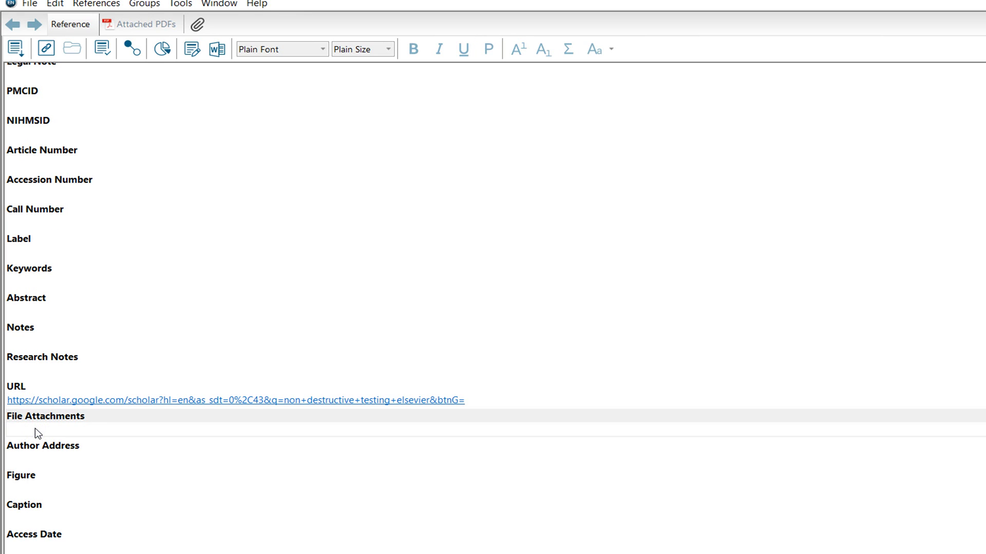
click(198, 24)
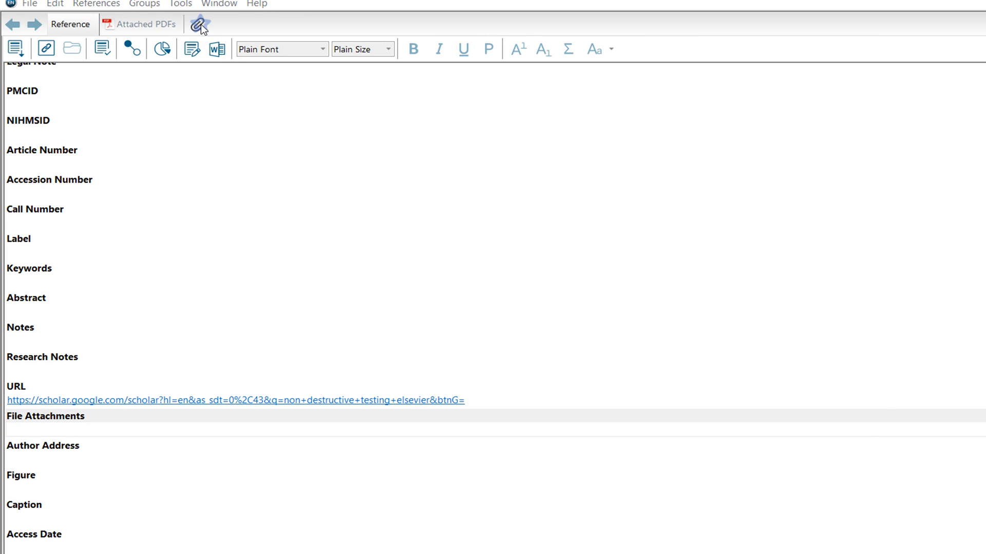
Link Desktop > Elsevior journal > 895-3425-1-SP.doc as the reference's file attachment.
click(429, 240)
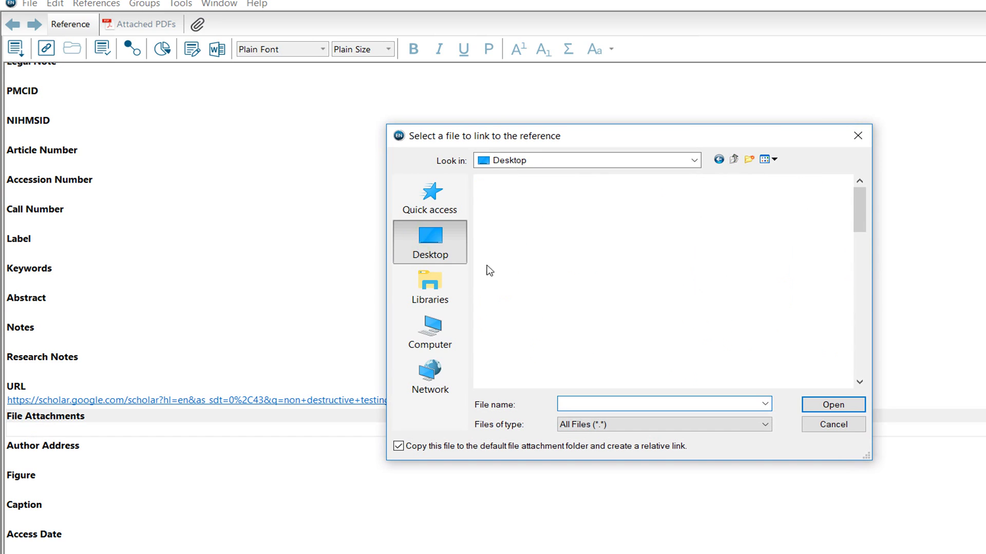
scroll(695, 320, down, 5)
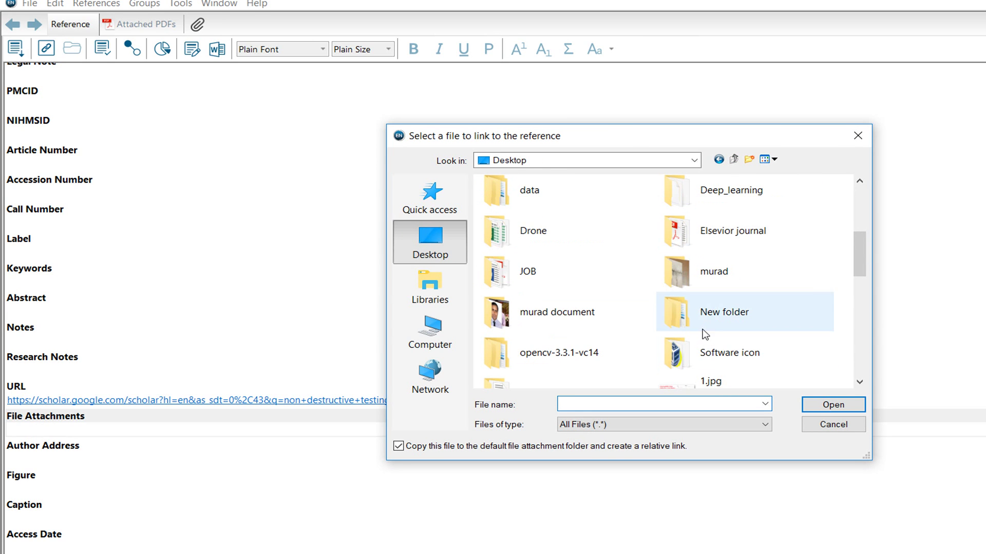
scroll(709, 277, down, 2)
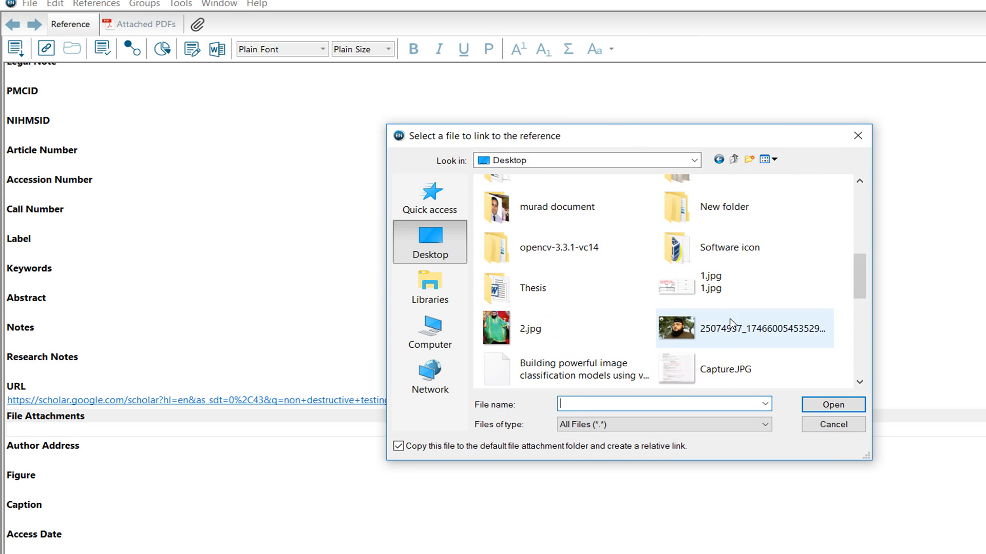
scroll(716, 299, up, 2)
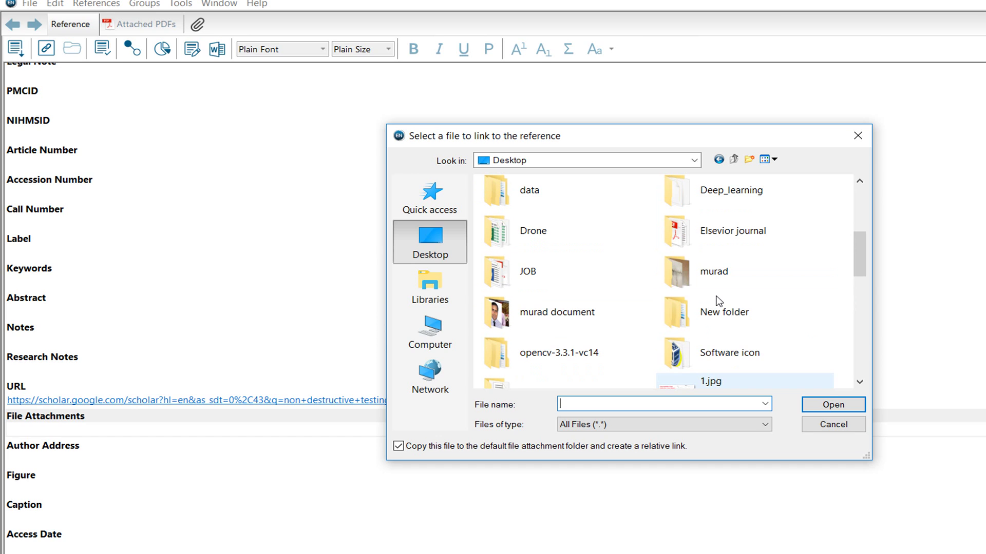
double_click(722, 237)
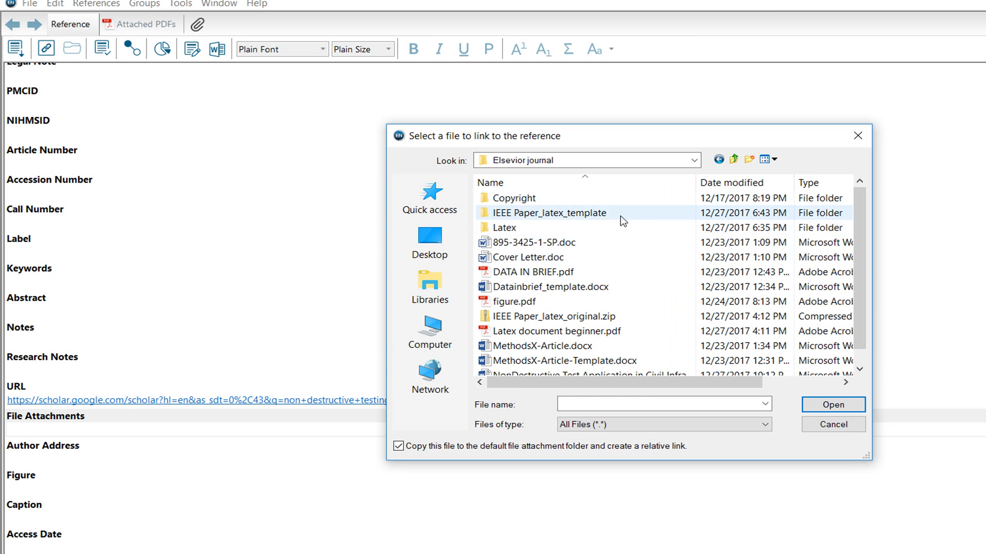
click(595, 245)
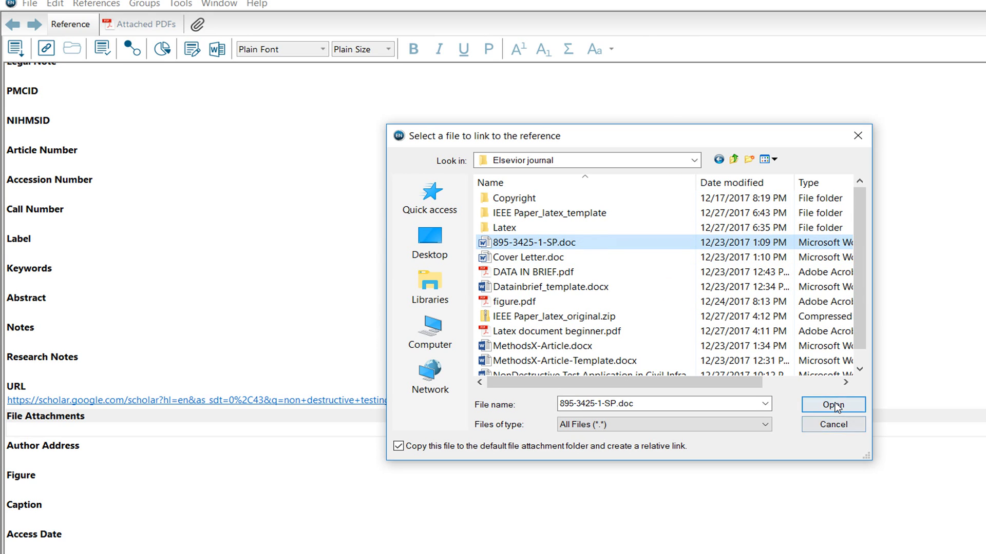
click(833, 404)
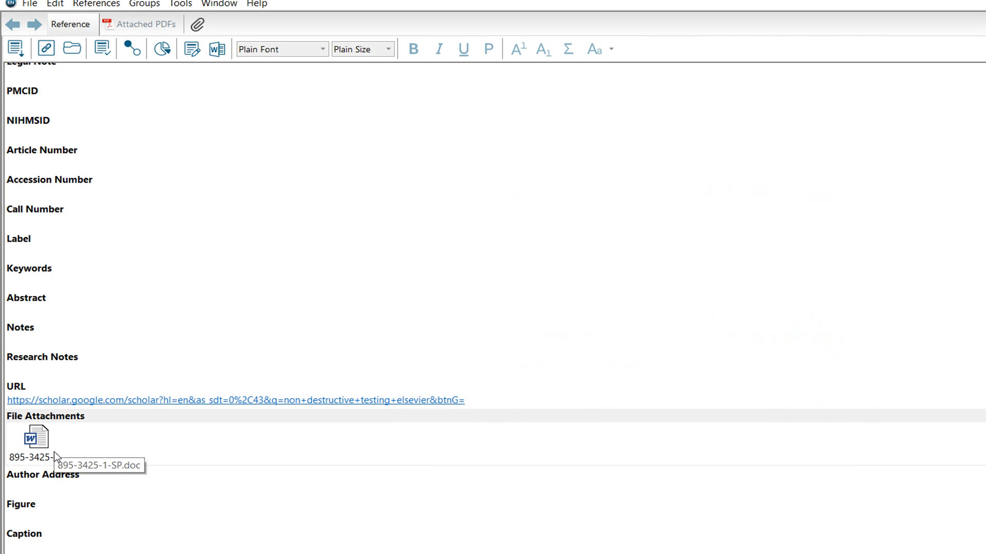
Move through the Author Address, Figure and Caption fields, then close the reference, answering No to saving.
click(44, 486)
click(34, 516)
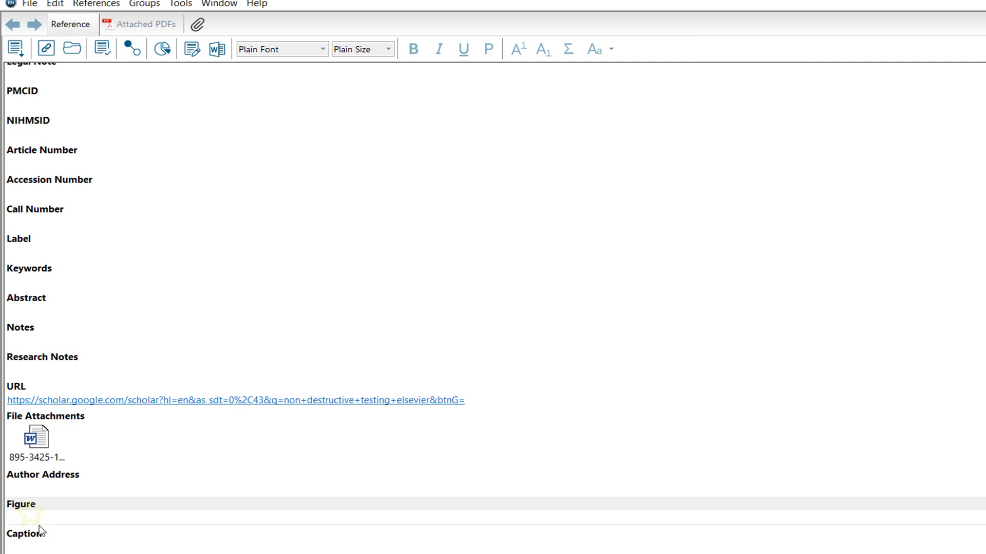
click(45, 544)
scroll(60, 190, up, 5)
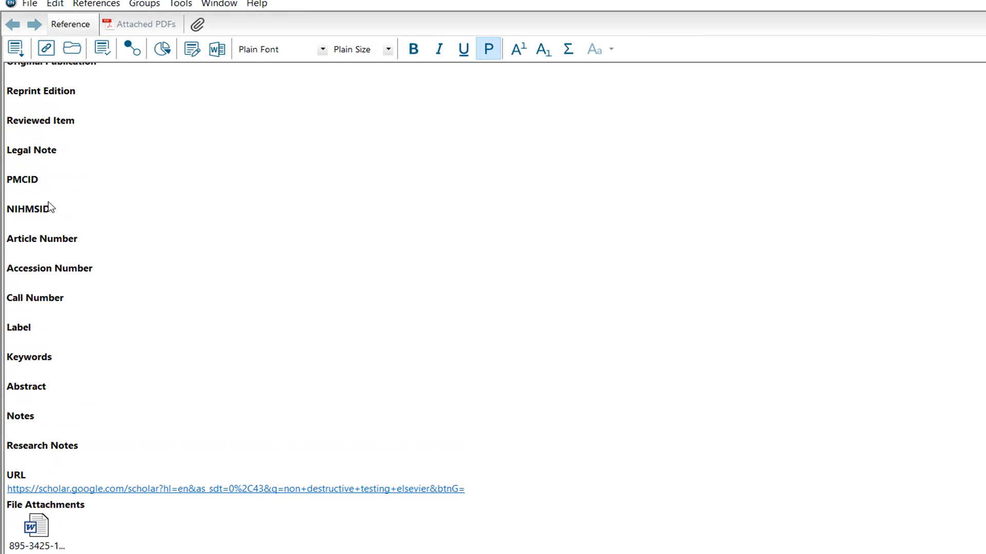
scroll(33, 145, up, 4)
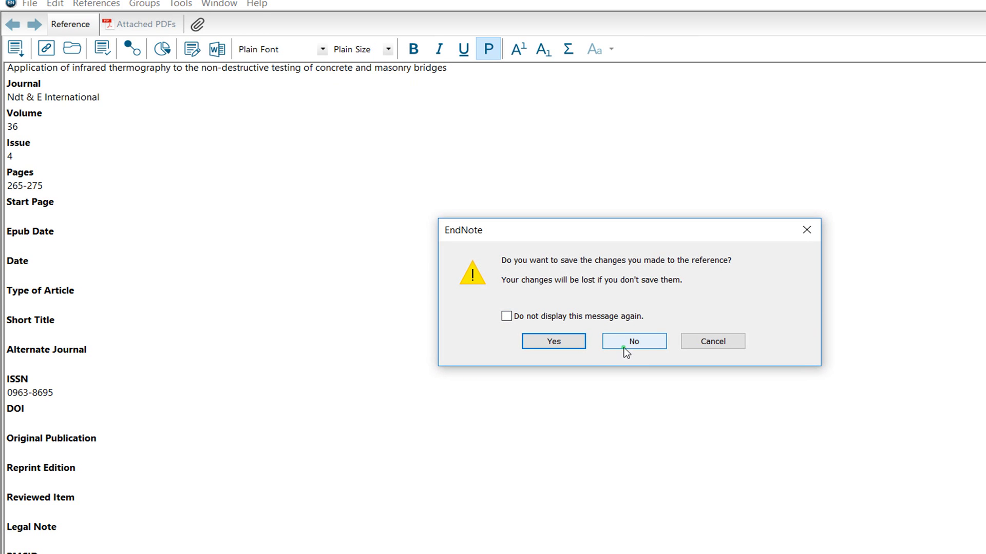
click(624, 348)
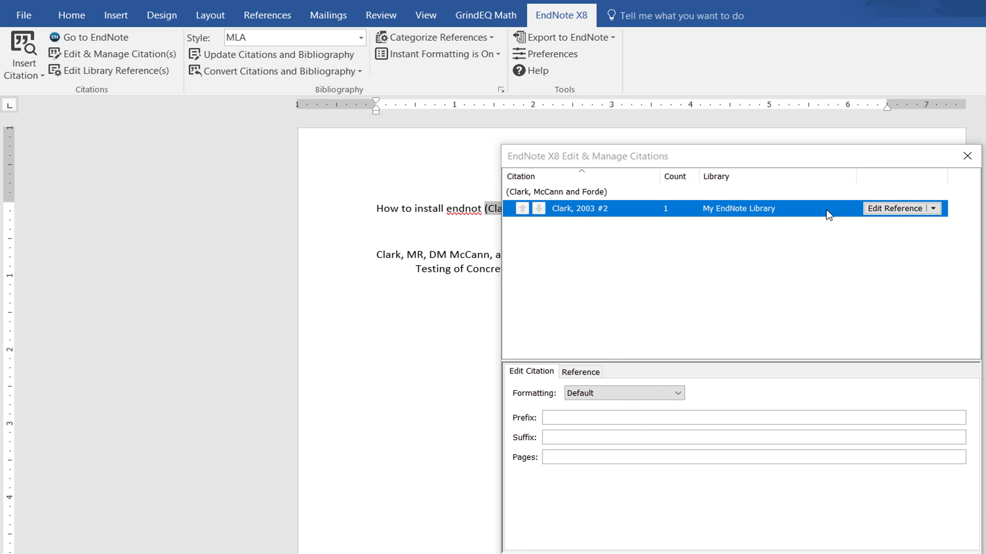
Close Edit & Manage Citations and run Update Citations and Bibliography with the cursor in the bibliography.
click(967, 156)
click(597, 285)
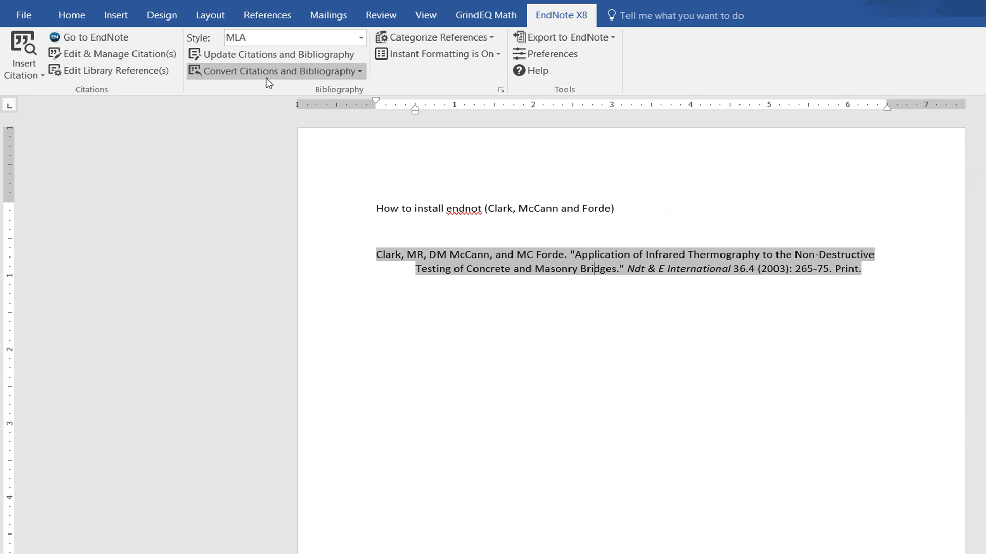
click(541, 266)
click(281, 55)
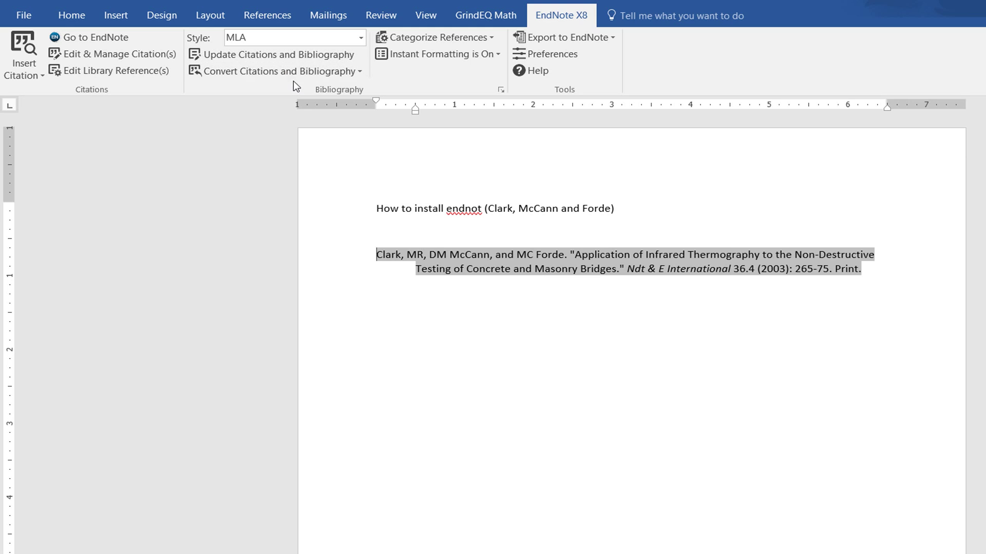
click(354, 73)
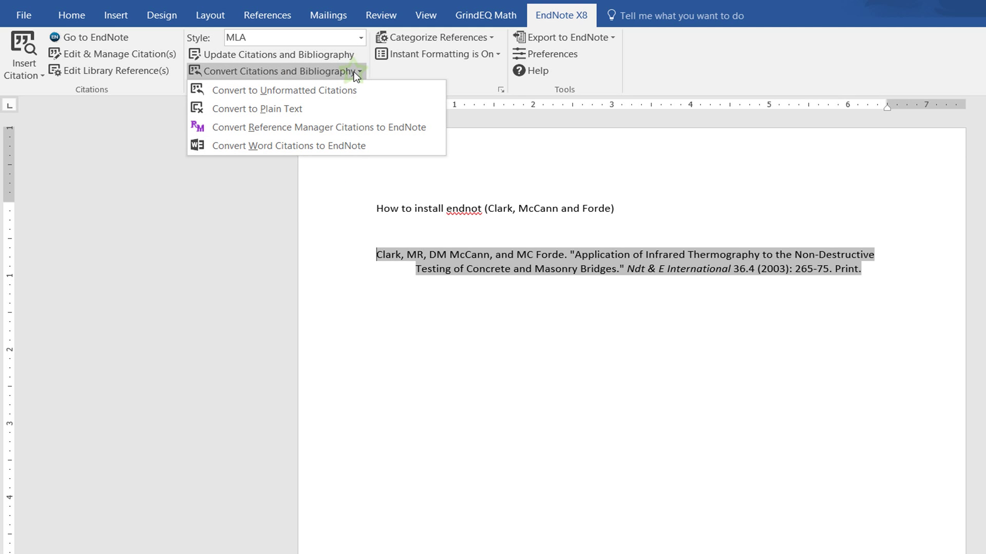
Choose Convert to Unformatted Citations and dismiss the 'no EndNote field codes' message with OK.
click(284, 145)
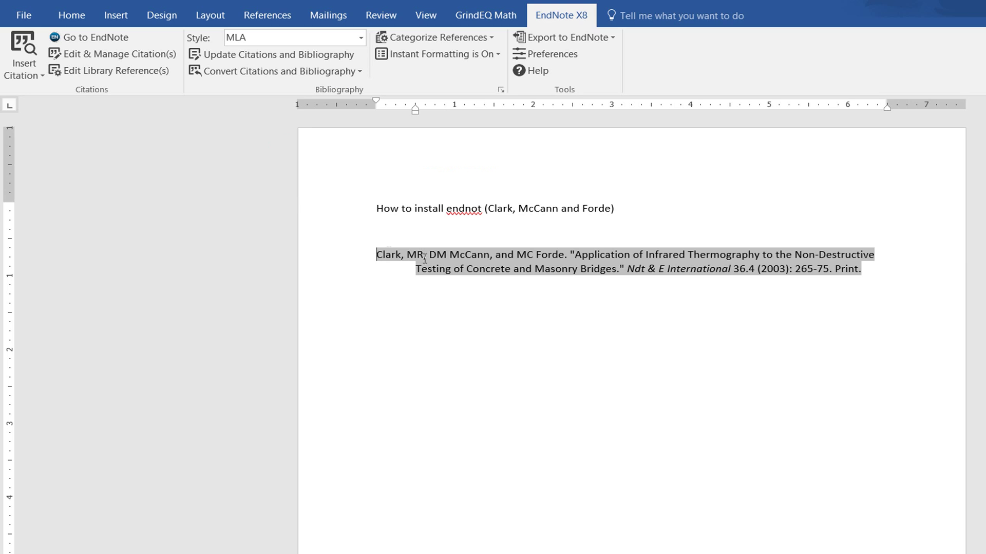
click(356, 73)
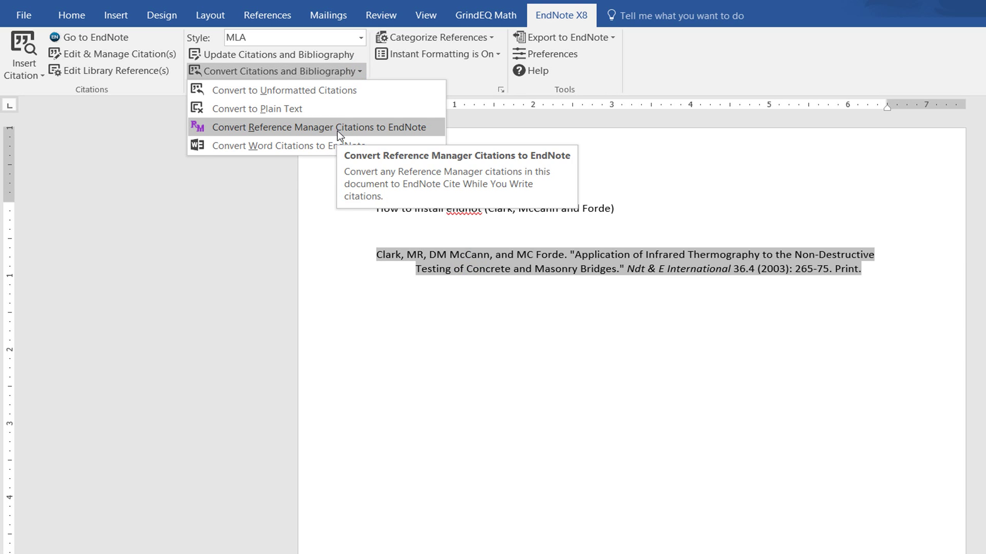
click(327, 92)
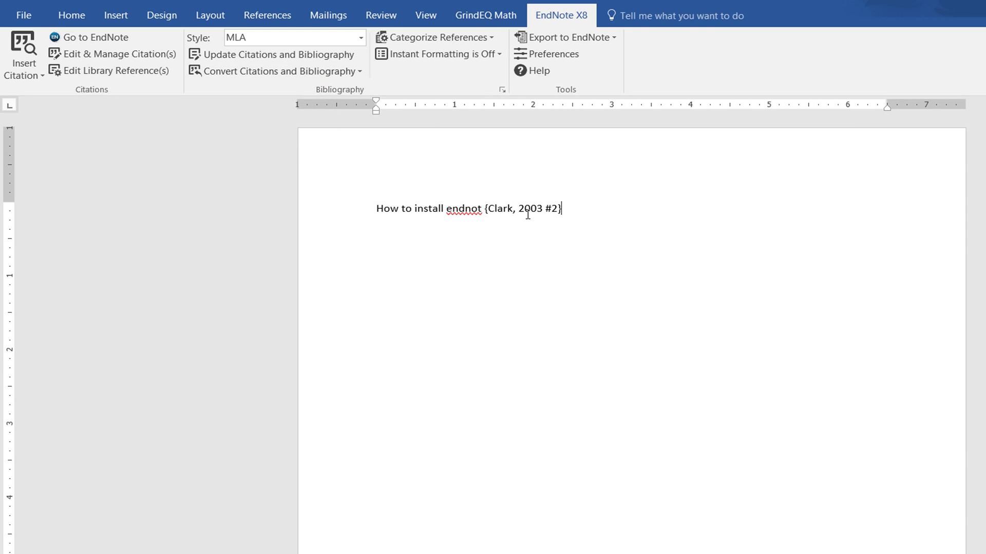
click(294, 73)
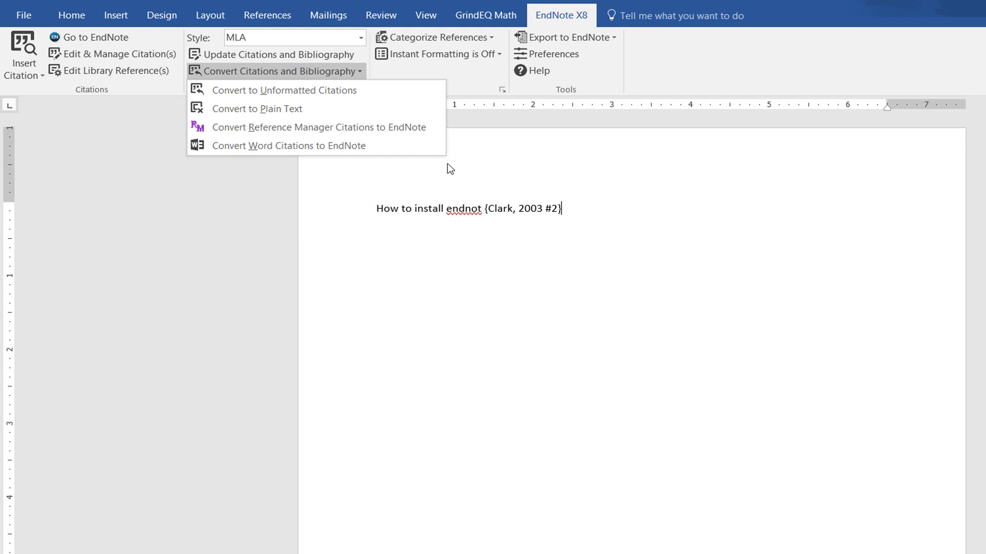
click(306, 111)
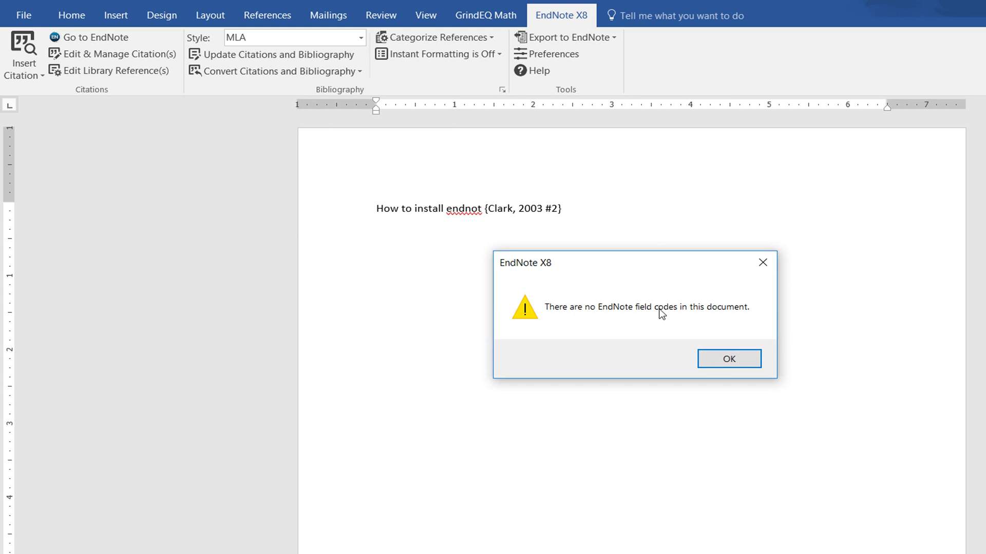
click(727, 358)
Select and check the unformatted citation text {Clark, 2003 #2}.
click(513, 208)
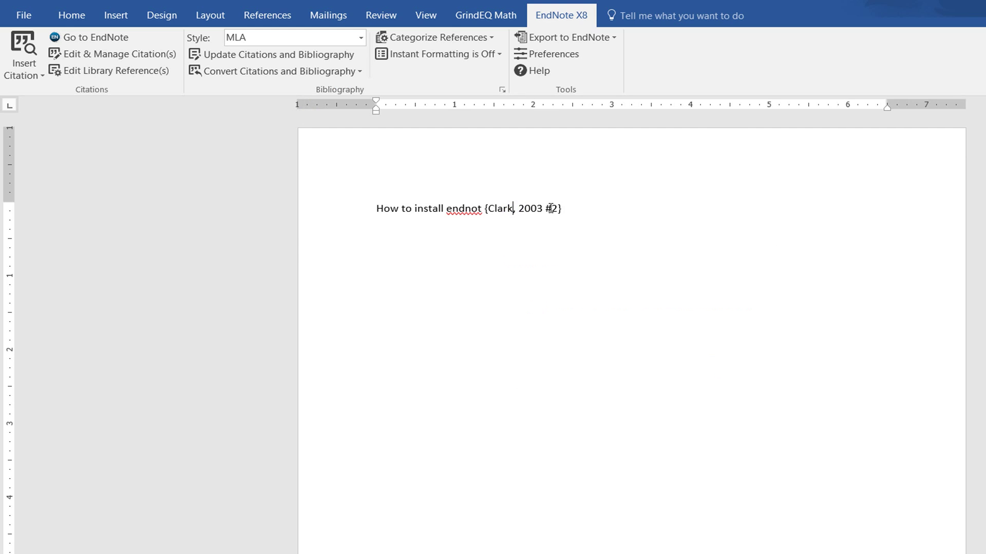
drag(566, 211, 486, 209)
click(523, 209)
click(535, 208)
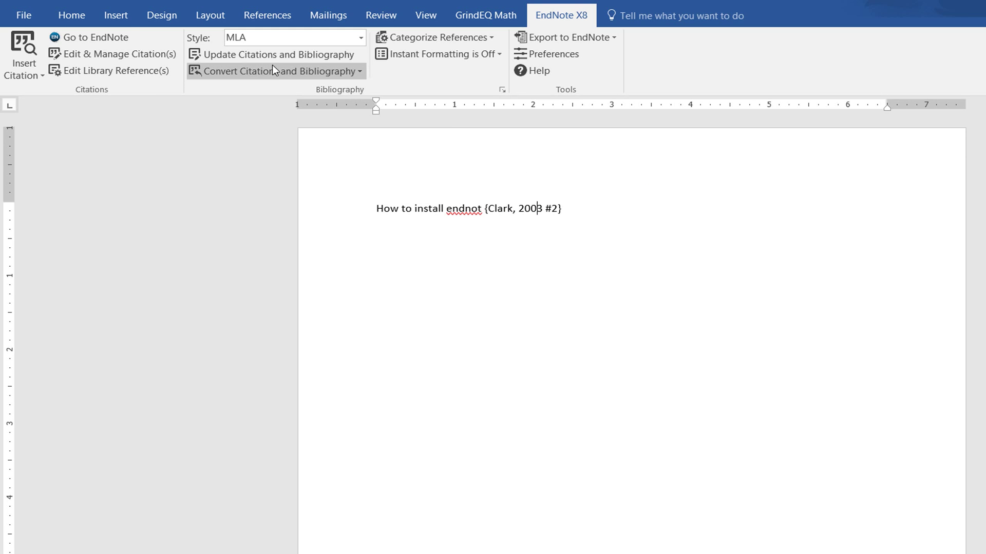
Jump to the EndNote library and enable Online Search Mode, keeping APA 6th as the style.
click(96, 39)
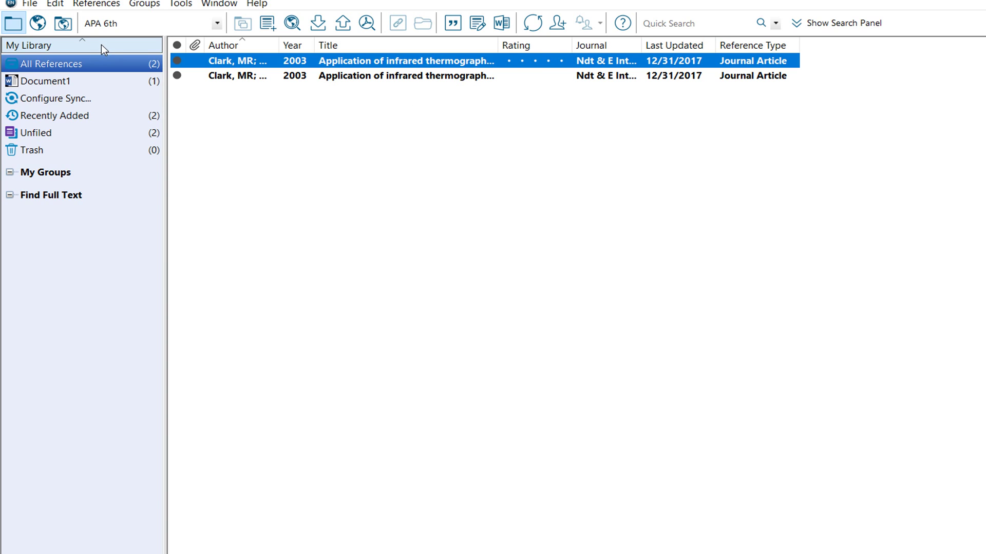
click(39, 26)
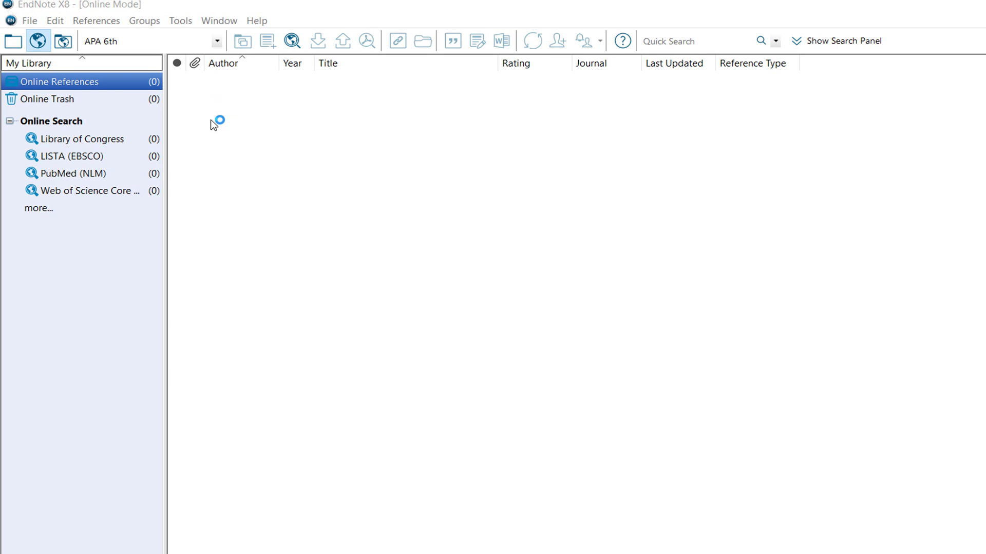
click(219, 43)
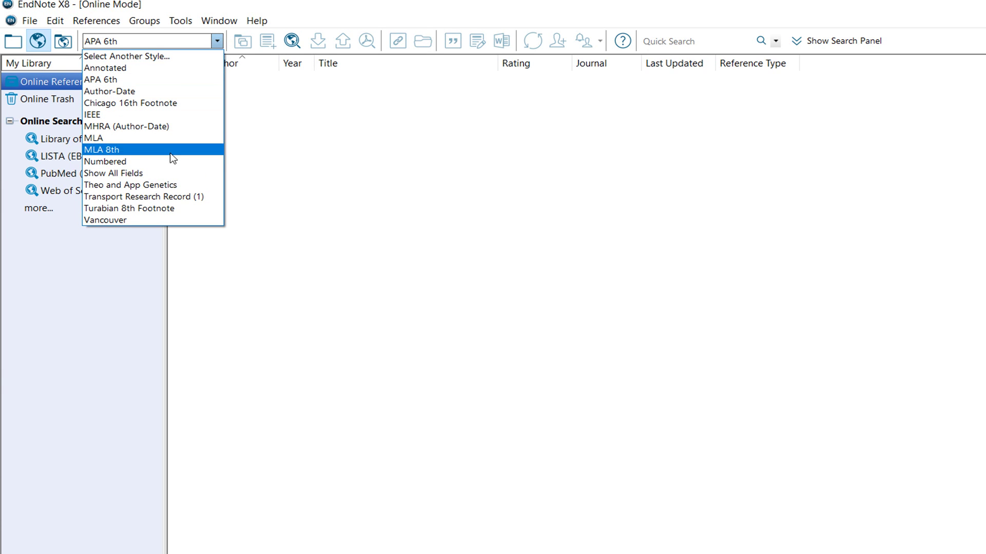
click(467, 210)
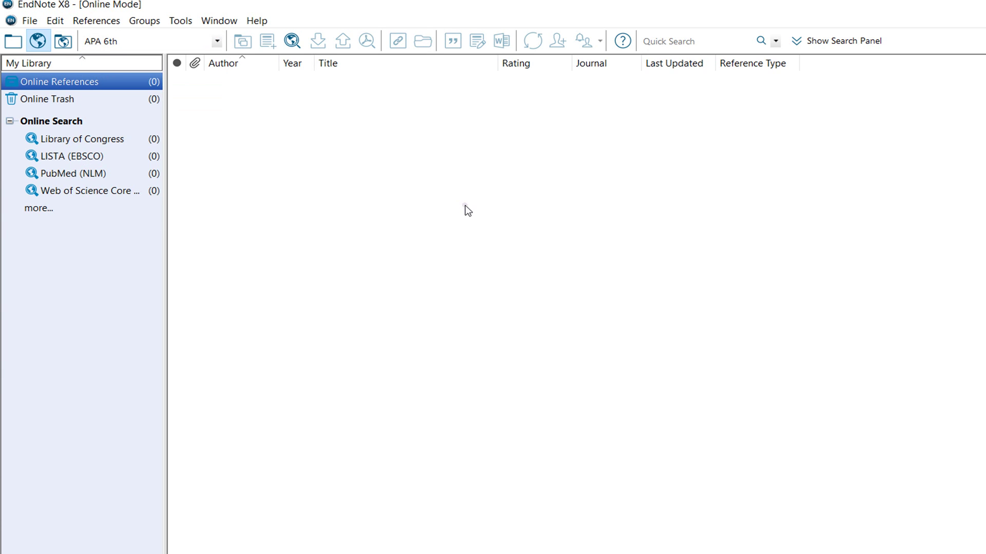